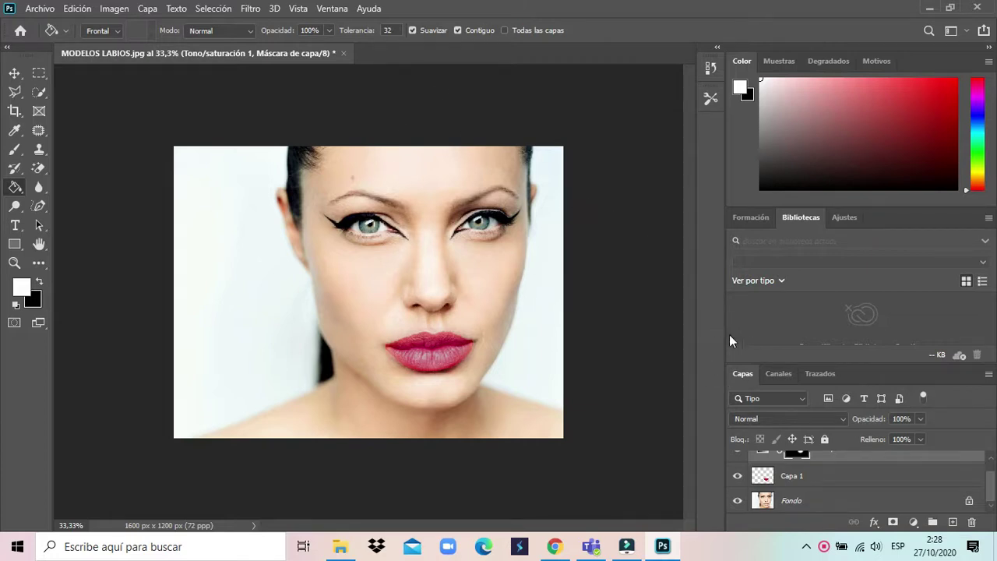
# Toggle the visibility of Capa 1 and the Tono/saturación 1 adjustment layer to compare the lip colours they produce
pyautogui.click(738, 478)
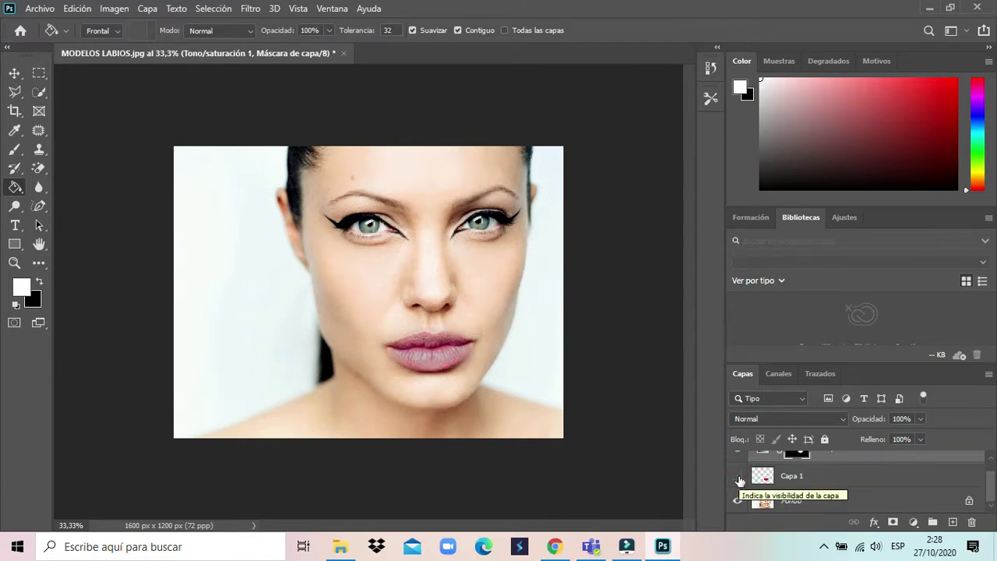
pyautogui.scroll(1, 744, 474)
pyautogui.click(734, 467)
pyautogui.scroll(-1, 748, 483)
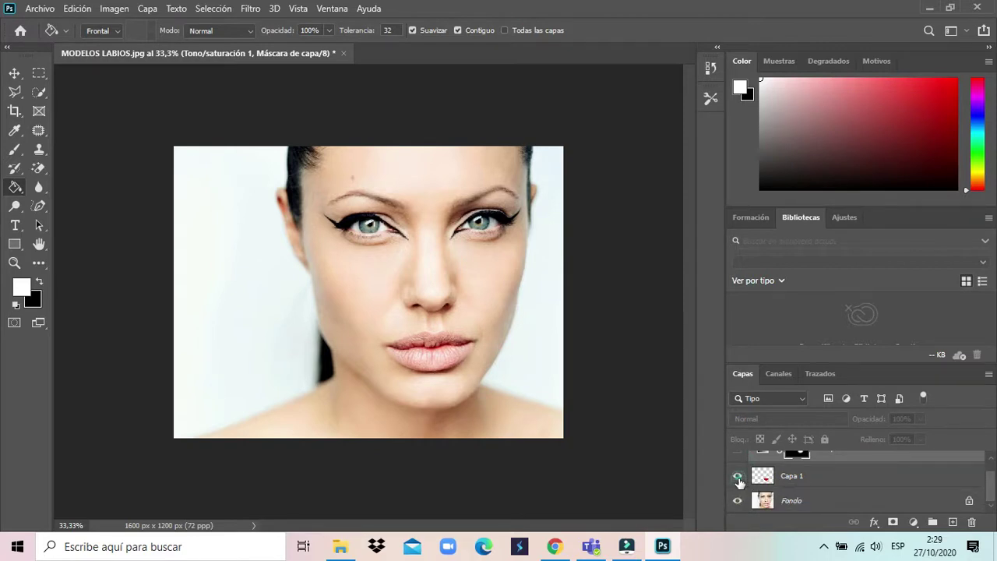
pyautogui.click(737, 477)
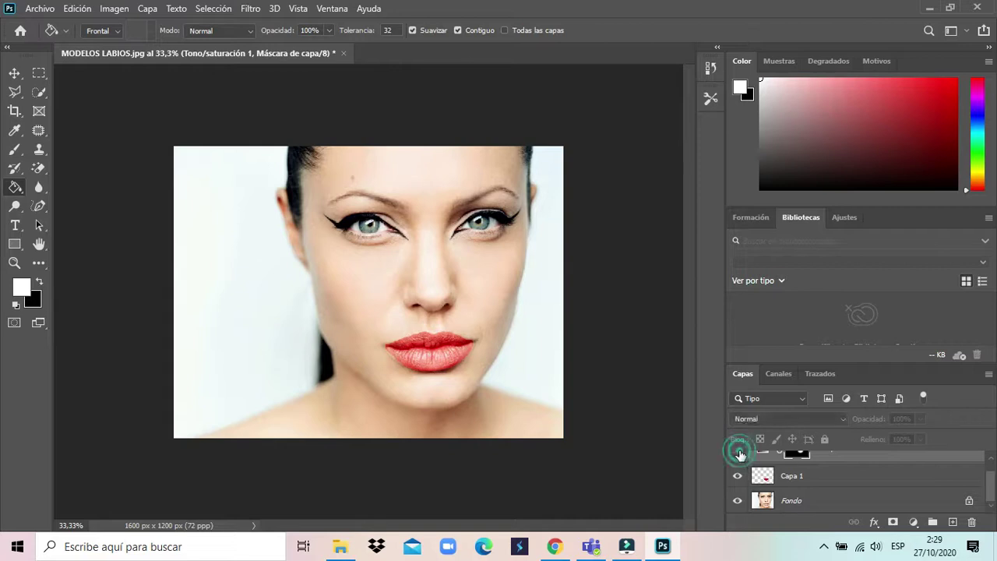
pyautogui.scroll(1, 744, 461)
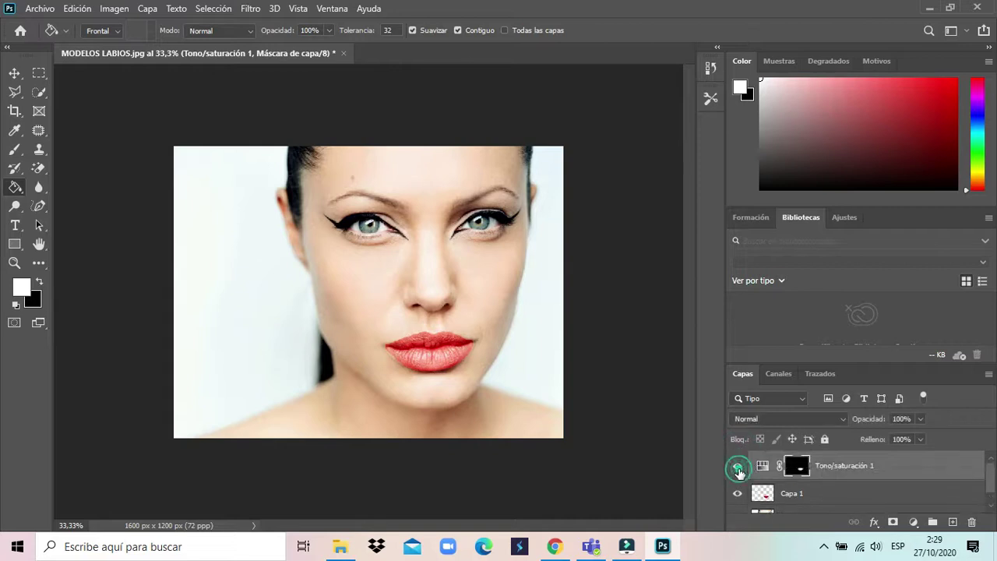
pyautogui.click(737, 468)
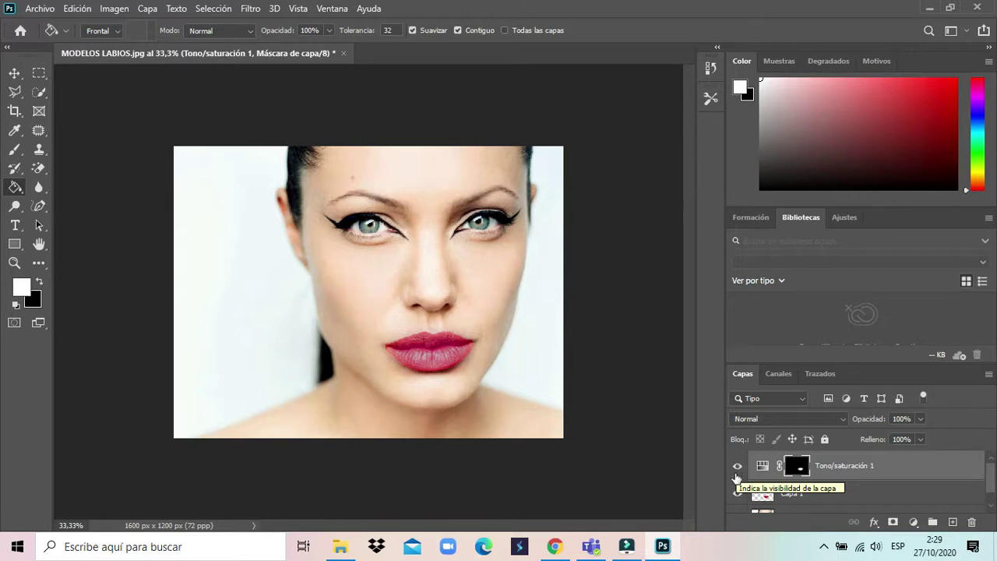
pyautogui.scroll(-1, 737, 472)
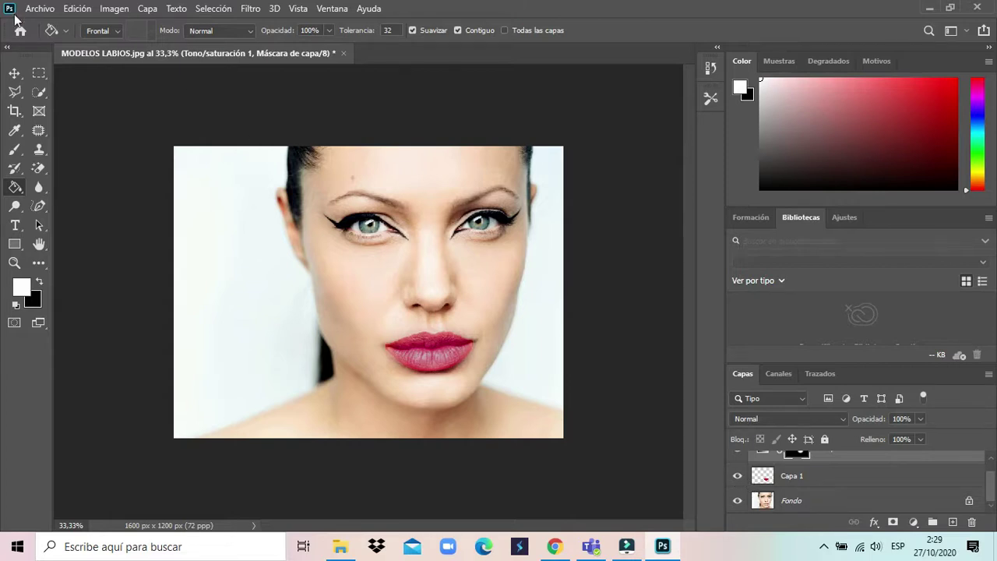
# Save the document on the computer as the Photoshop file MODELOS LABIOS with maximized compatibility, and close it
pyautogui.click(342, 53)
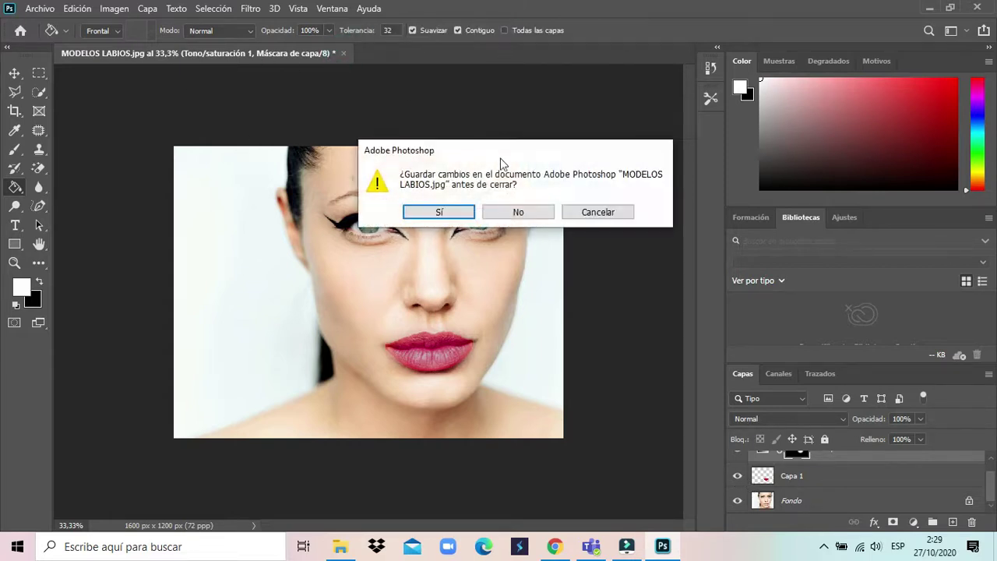
pyautogui.click(441, 212)
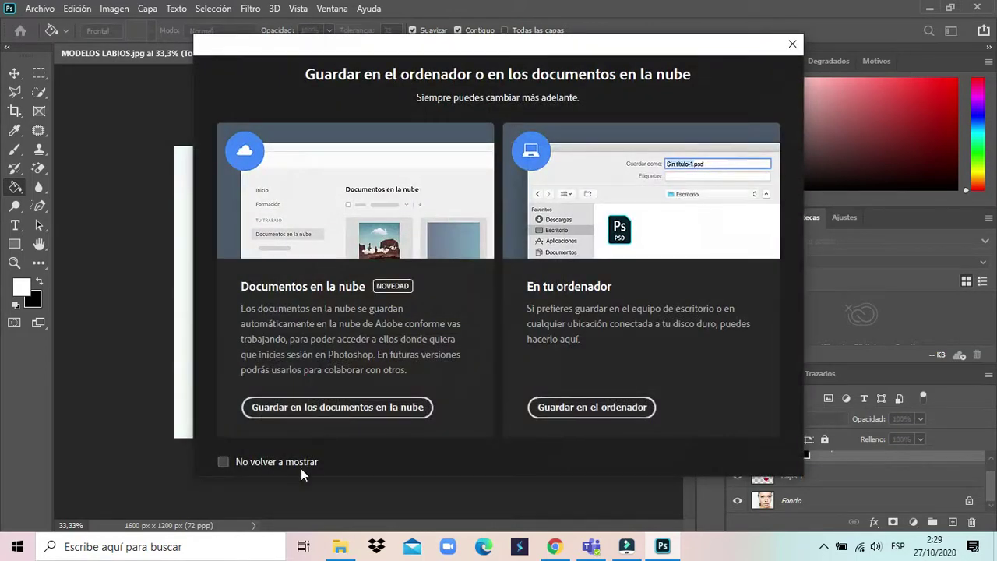
pyautogui.click(594, 409)
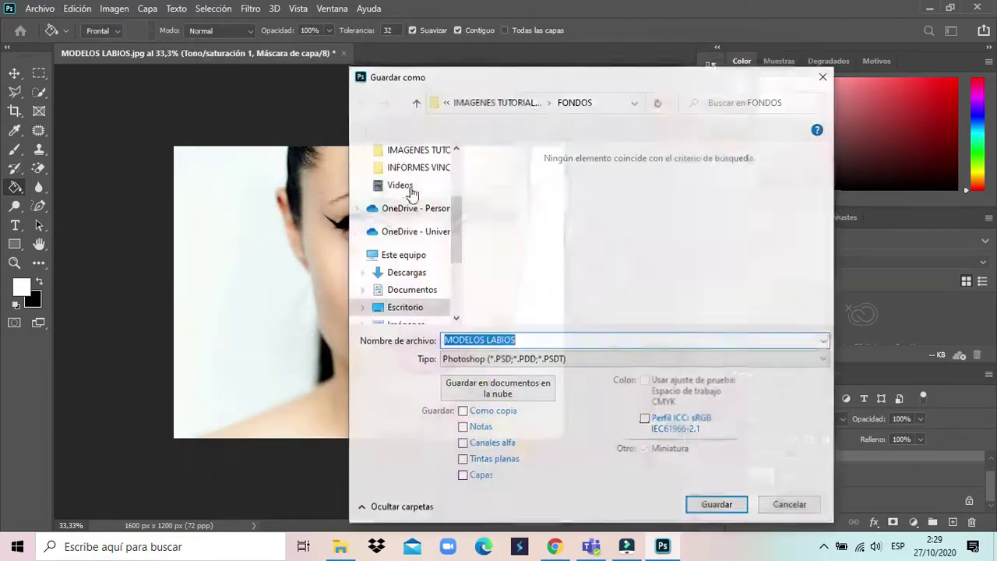
pyautogui.click(716, 506)
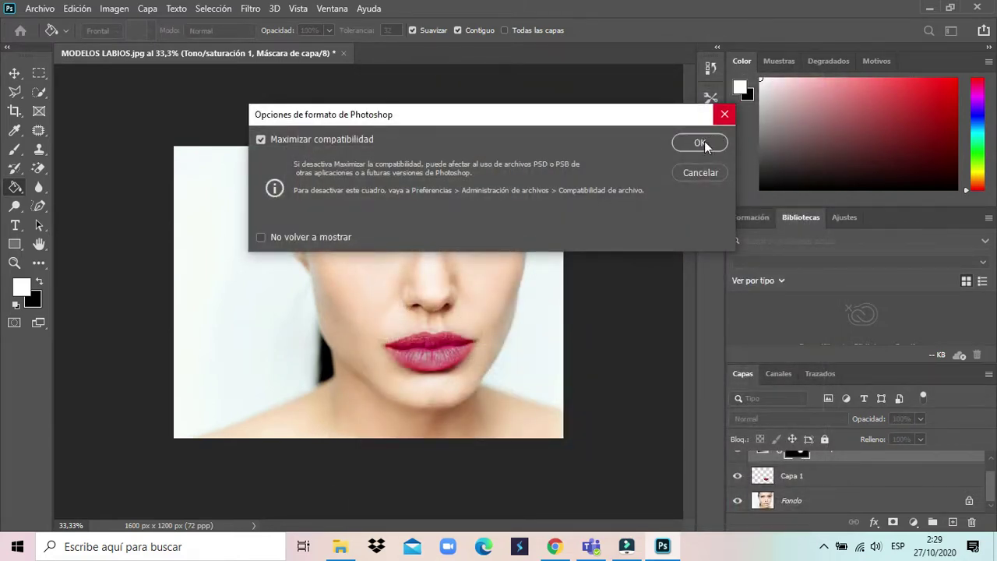
pyautogui.click(700, 143)
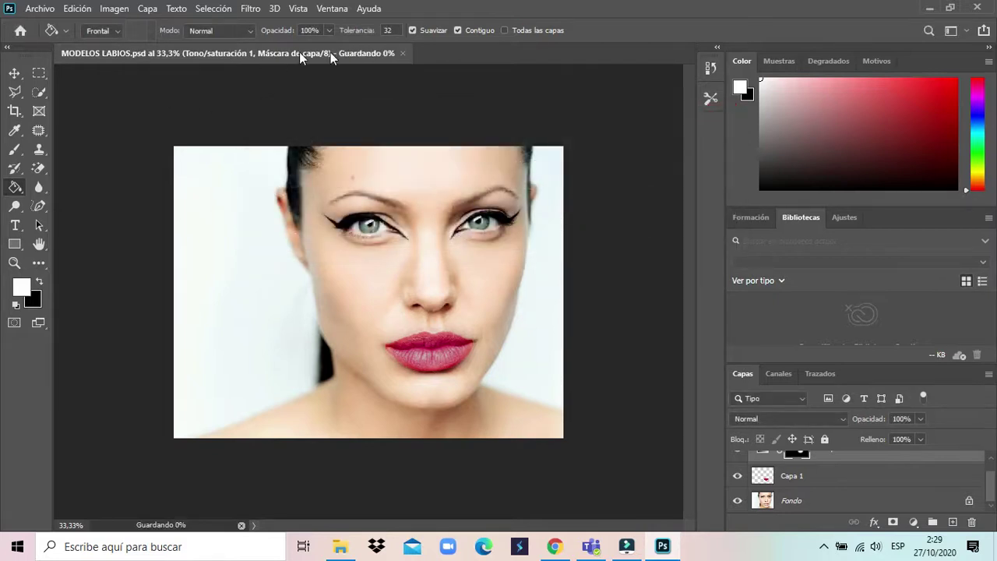
pyautogui.click(405, 53)
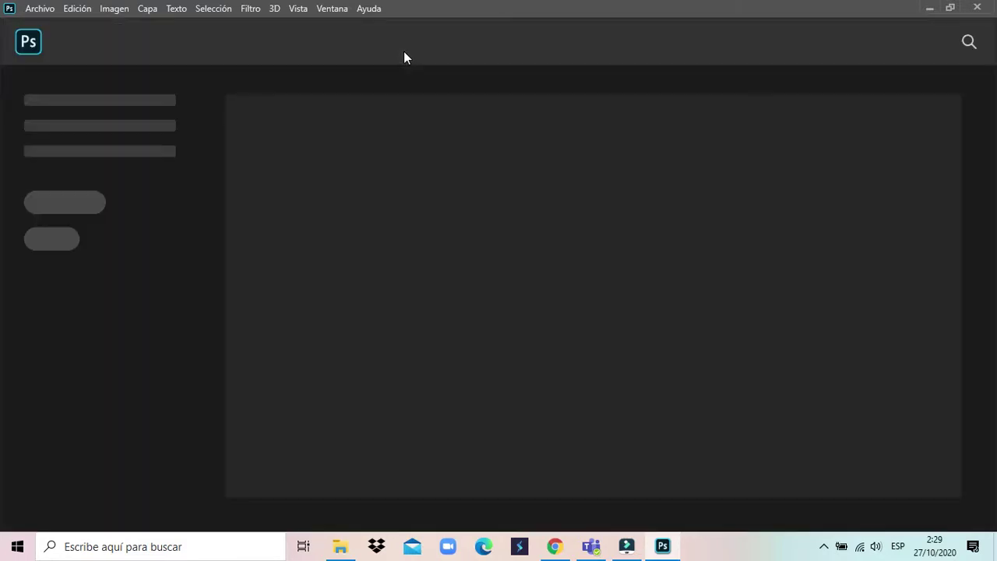
# Open the original MODELOS LABIOS JPG photo from the FONDOS folder
pyautogui.click(35, 9)
pyautogui.click(46, 37)
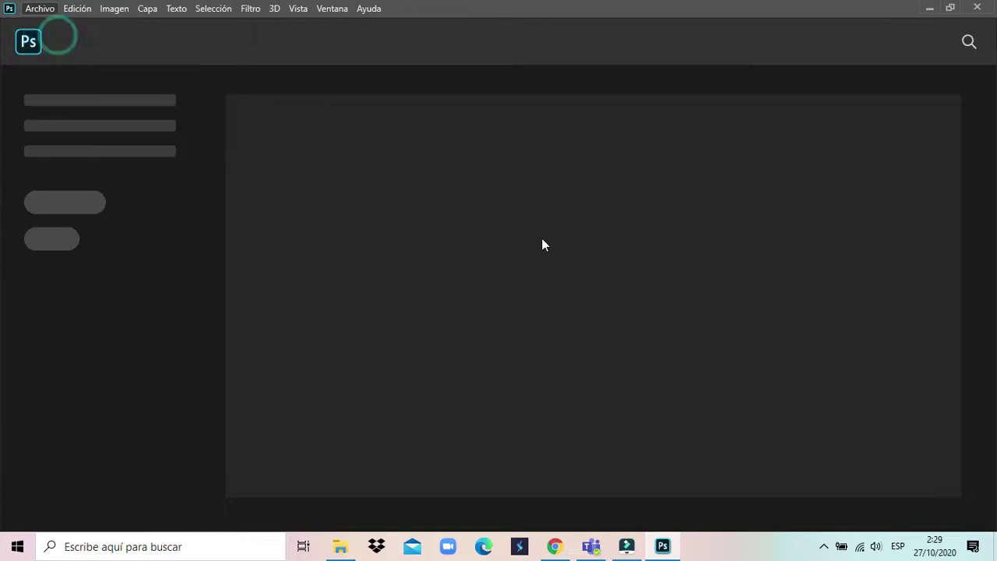
pyautogui.click(507, 282)
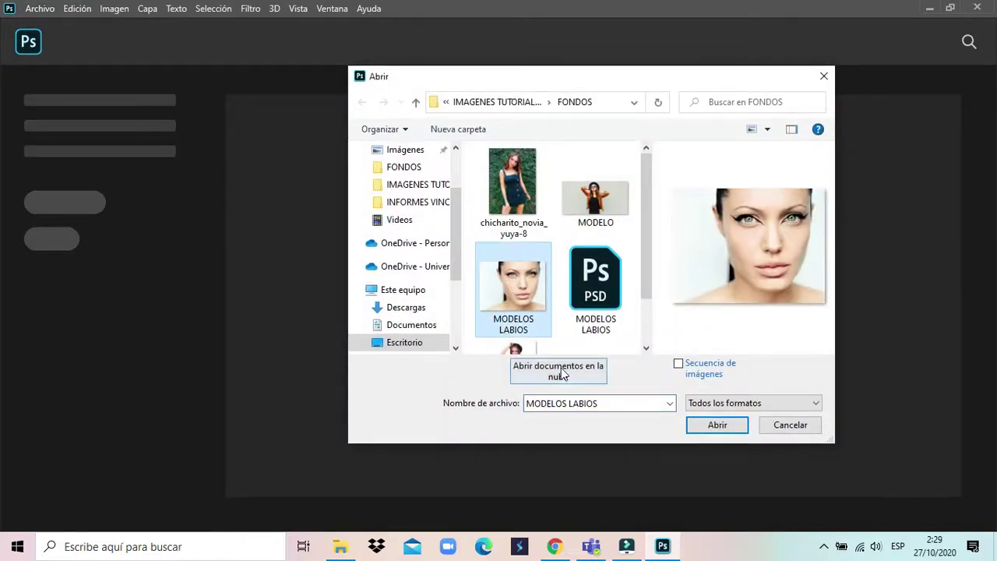
pyautogui.click(719, 427)
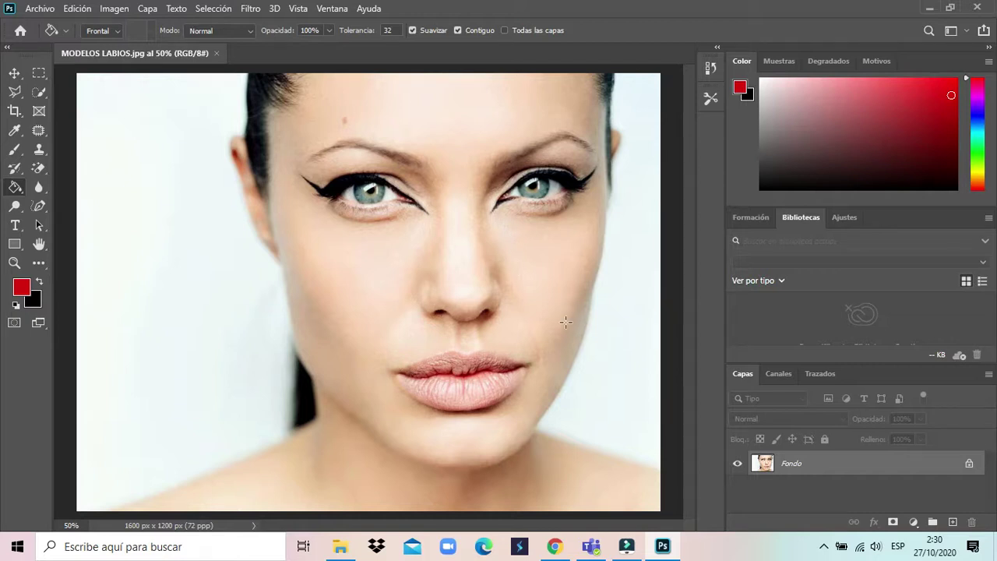
# Zoom in to 66.67% and position the view so that the lips can be examined closely
pyautogui.hotkey('ctrl', '+')
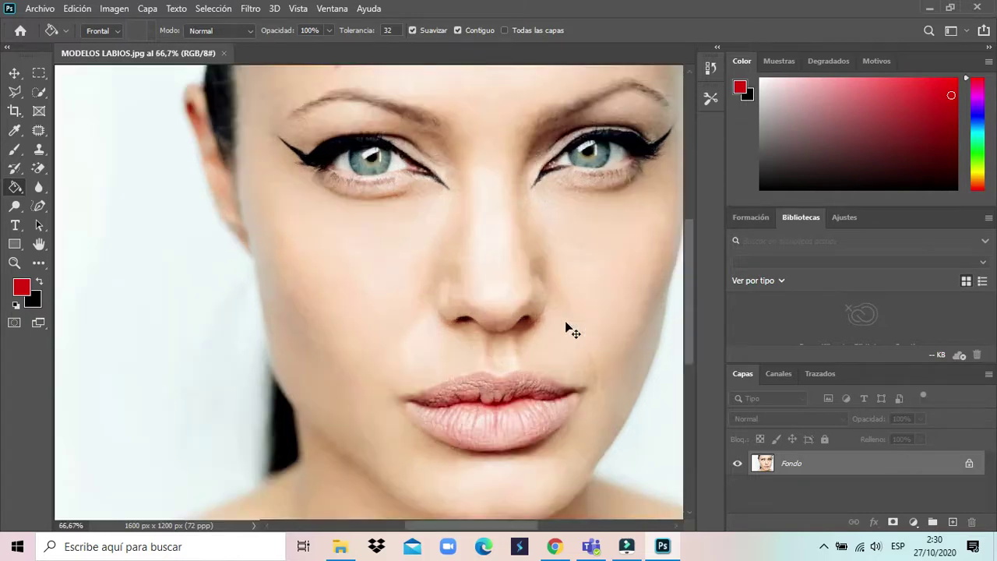
pyautogui.hotkey('ctrl', '+')
pyautogui.moveTo(508, 527); pyautogui.dragTo(555, 530)
pyautogui.scroll(-3, 693, 300)
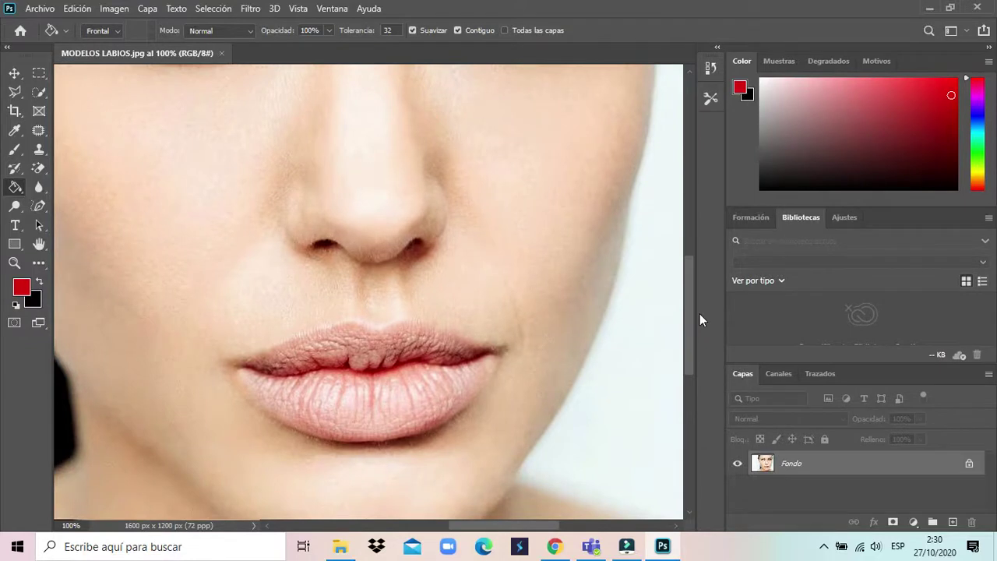
pyautogui.hotkey('ctrl', '-')
pyautogui.hotkey('ctrl', '-')
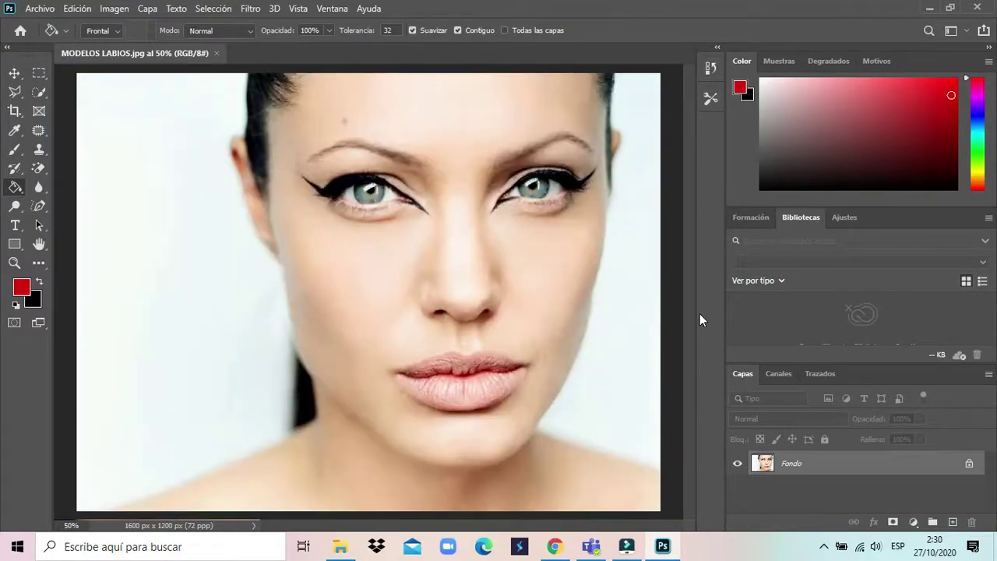
pyautogui.hotkey('ctrl', '+')
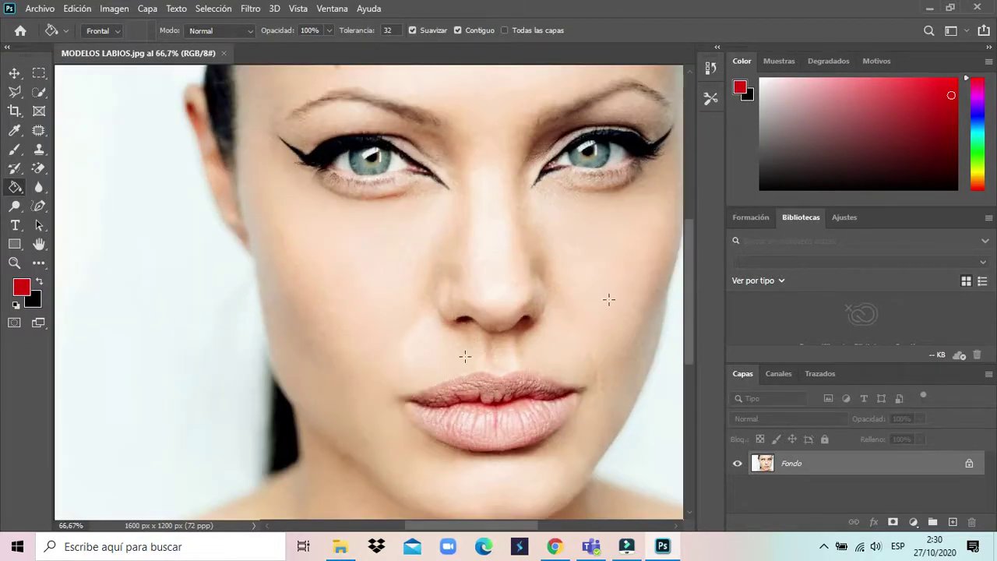
pyautogui.moveTo(464, 522); pyautogui.dragTo(483, 529)
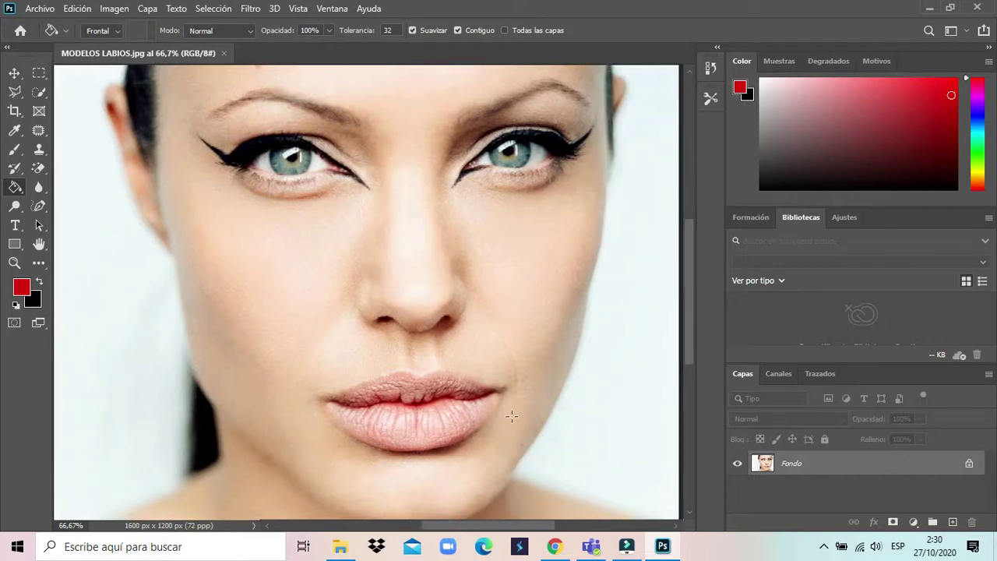
pyautogui.scroll(-1, 511, 416)
pyautogui.scroll(-2, 511, 416)
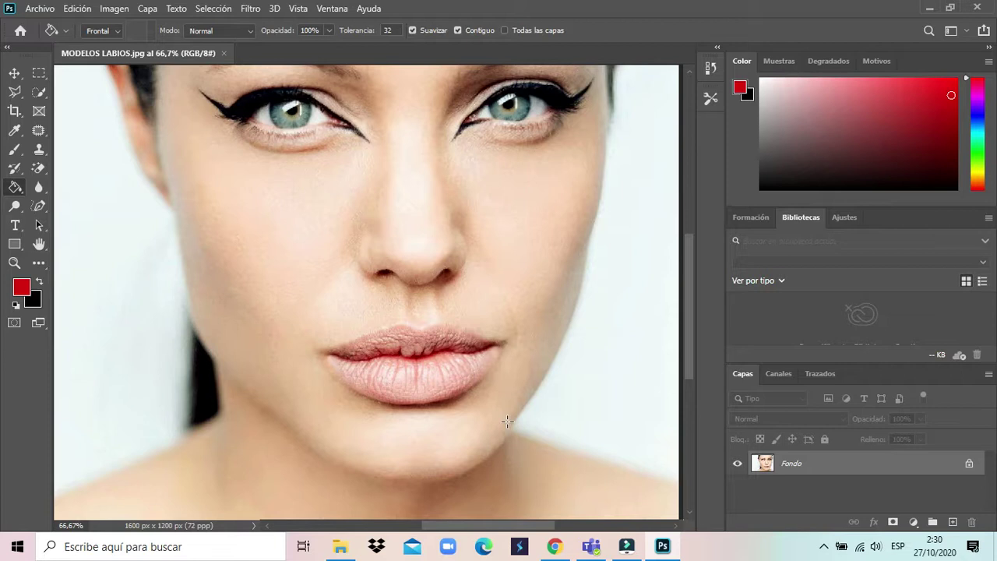
pyautogui.scroll(-1, 476, 422)
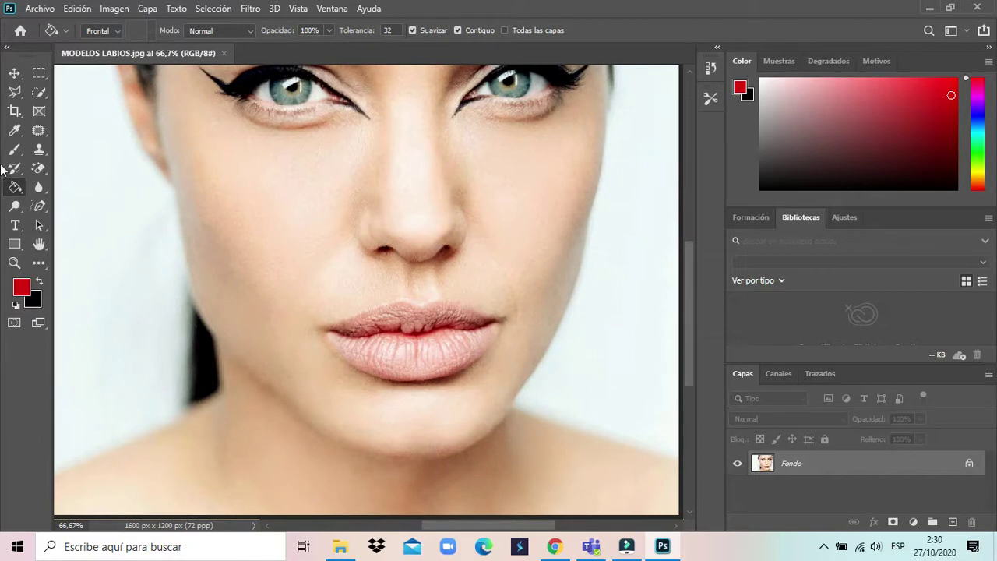
pyautogui.click(34, 94)
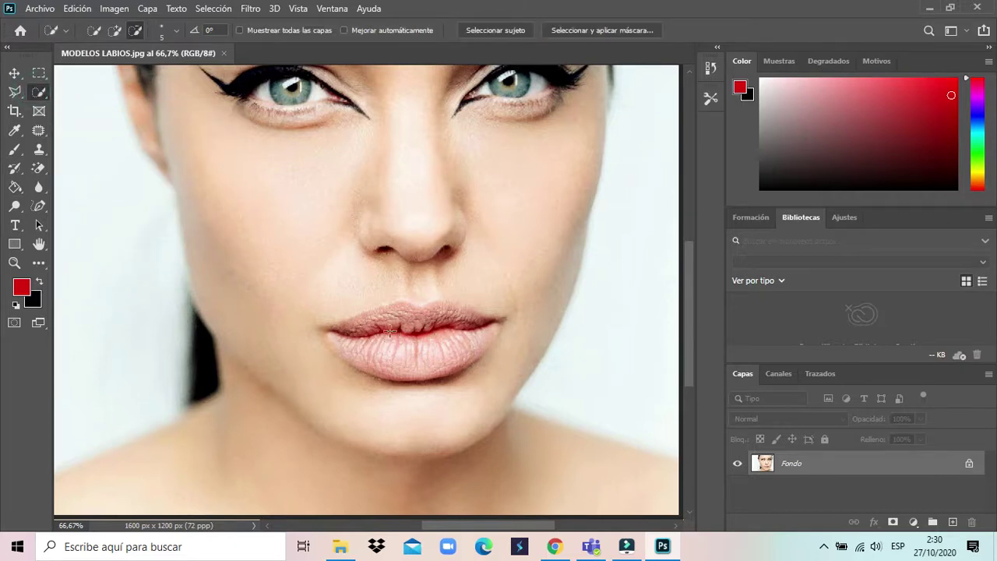
pyautogui.click(338, 335)
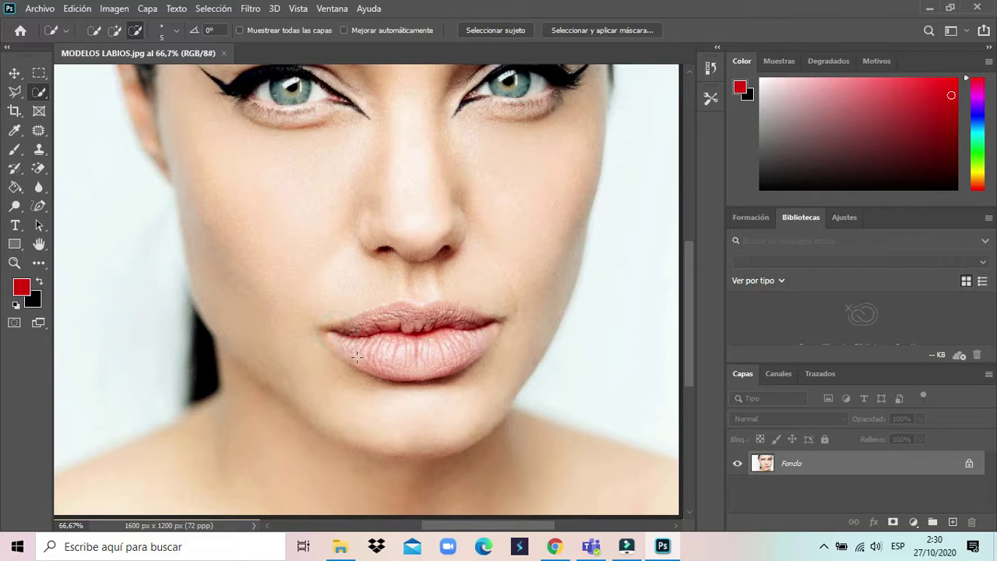
pyautogui.click(399, 369)
pyautogui.click(351, 327)
# Try to select the lips with the Magic Wand, adding further lip areas to the selection, and clear it
pyautogui.rightClick(39, 94)
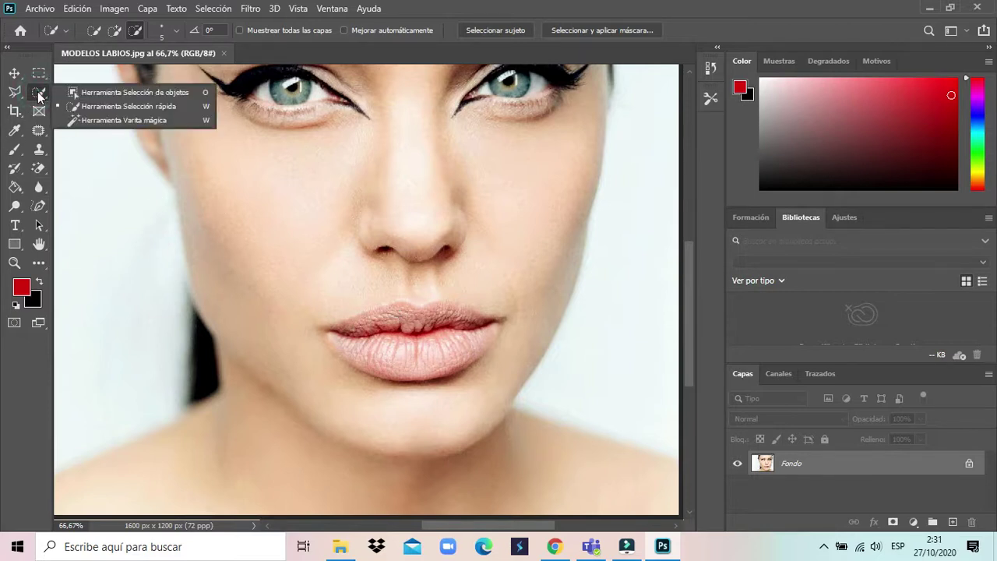
pyautogui.click(124, 121)
pyautogui.click(347, 334)
pyautogui.click(334, 336)
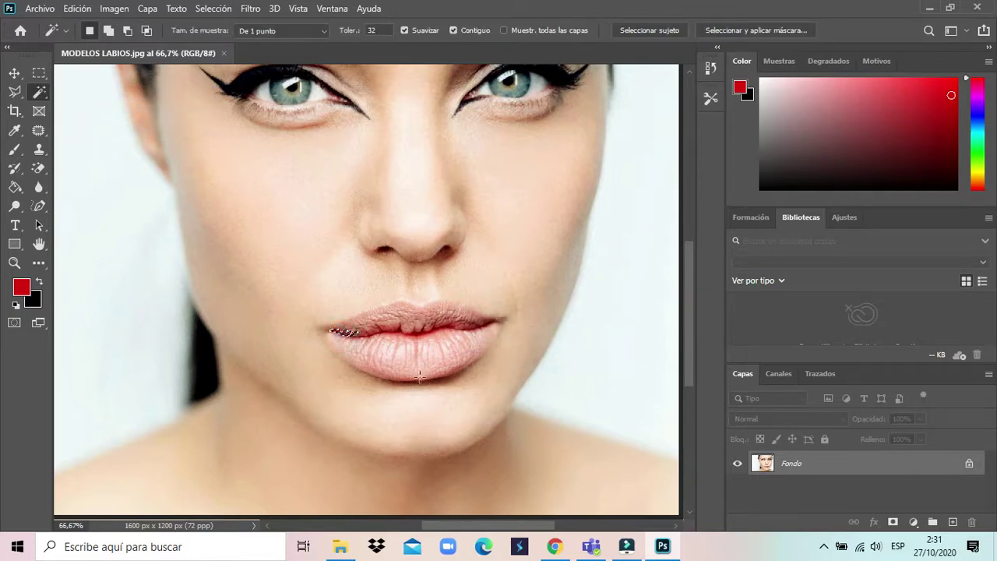
pyautogui.keyDown('shift'); pyautogui.click(441, 363); pyautogui.keyUp('shift')
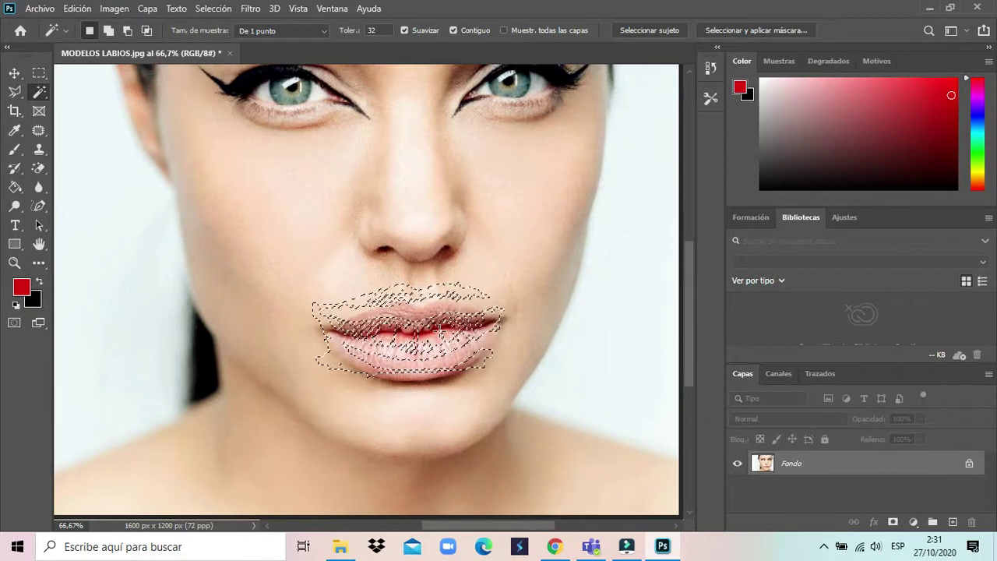
pyautogui.click(440, 335)
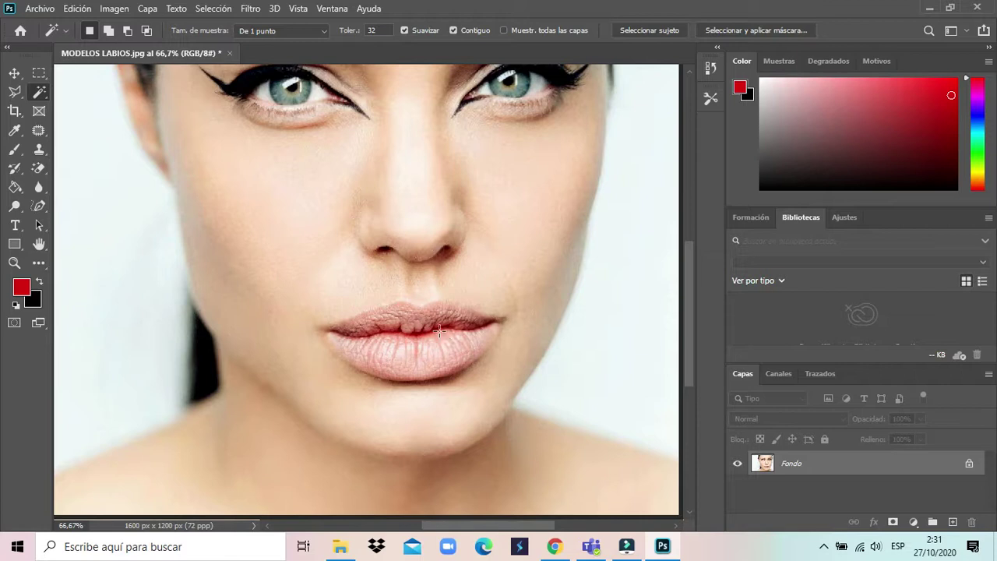
pyautogui.rightClick(39, 91)
pyautogui.click(123, 102)
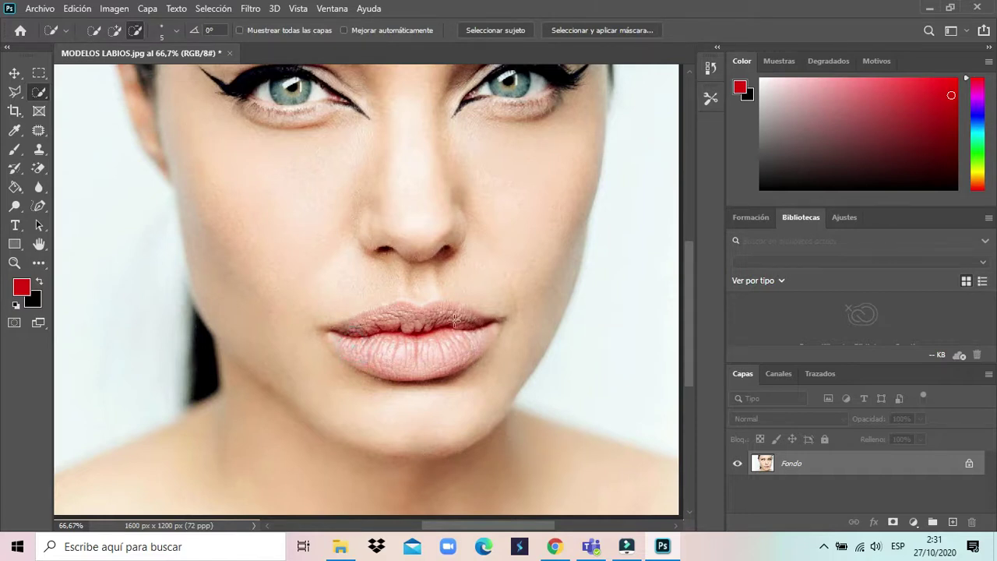
pyautogui.moveTo(338, 328); pyautogui.dragTo(424, 363)
# Trace a closed path around the outer contour of the lips with the Freeform Pen tool
pyautogui.click(38, 206)
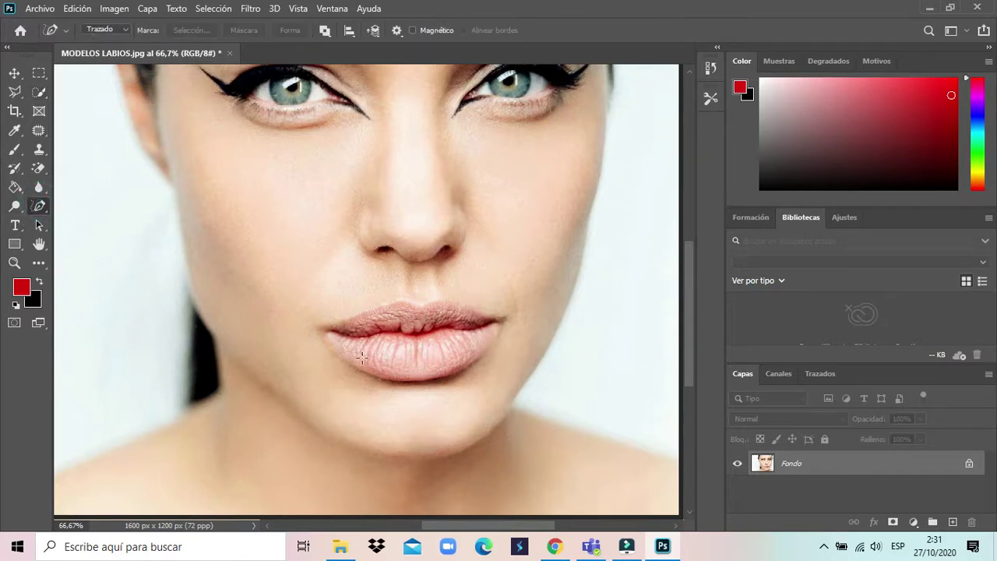
pyautogui.click(328, 332)
pyautogui.click(327, 332)
pyautogui.rightClick(36, 209)
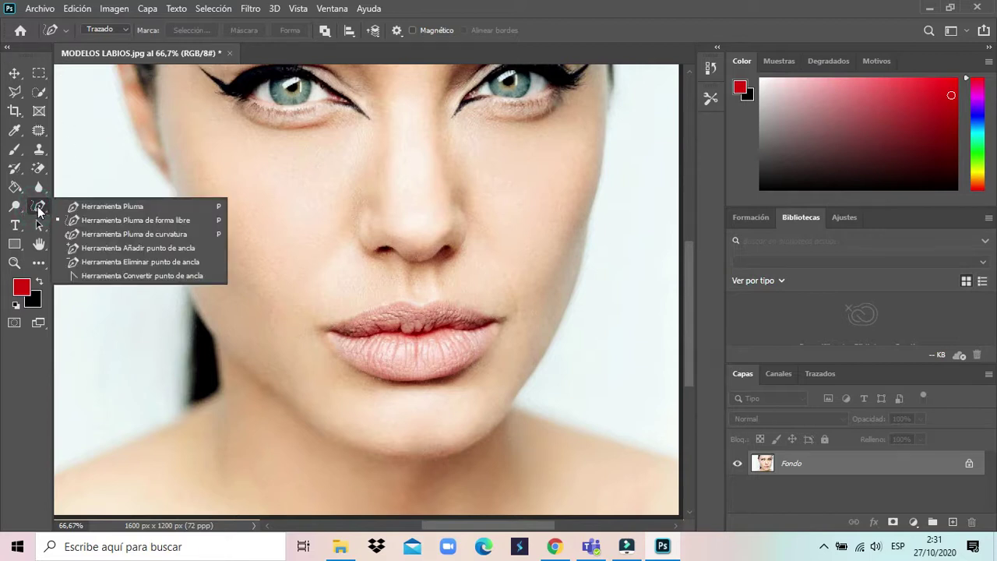
pyautogui.click(138, 219)
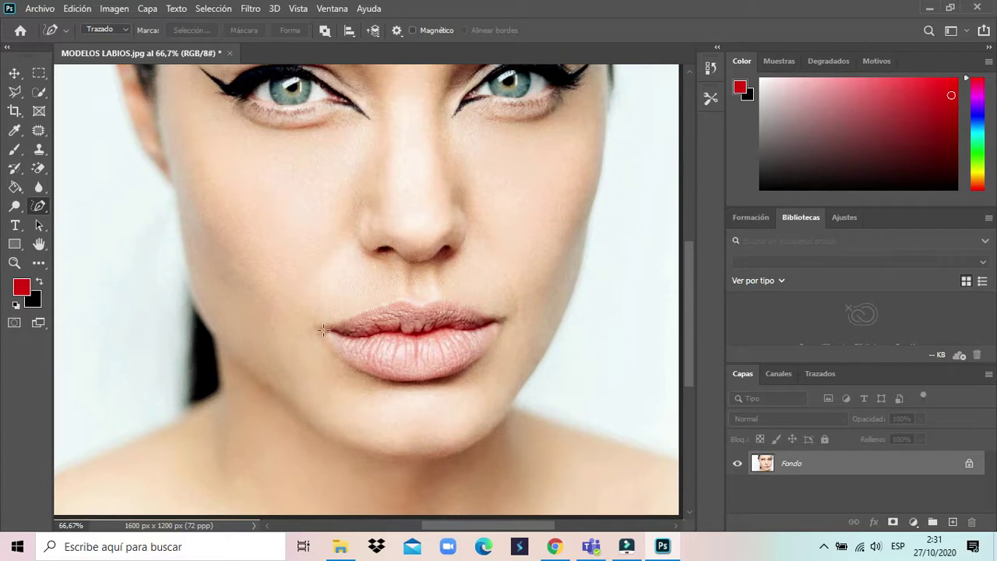
pyautogui.moveTo(323, 330); pyautogui.dragTo(349, 363)
pyautogui.moveTo(348, 361)
pyautogui.mouseDown()
pyautogui.moveTo(398, 379)
pyautogui.moveTo(436, 375)
pyautogui.moveTo(470, 361)
pyautogui.moveTo(501, 320)
pyautogui.moveTo(442, 299)
pyautogui.moveTo(396, 302)
pyautogui.moveTo(327, 334)
pyautogui.mouseUp()
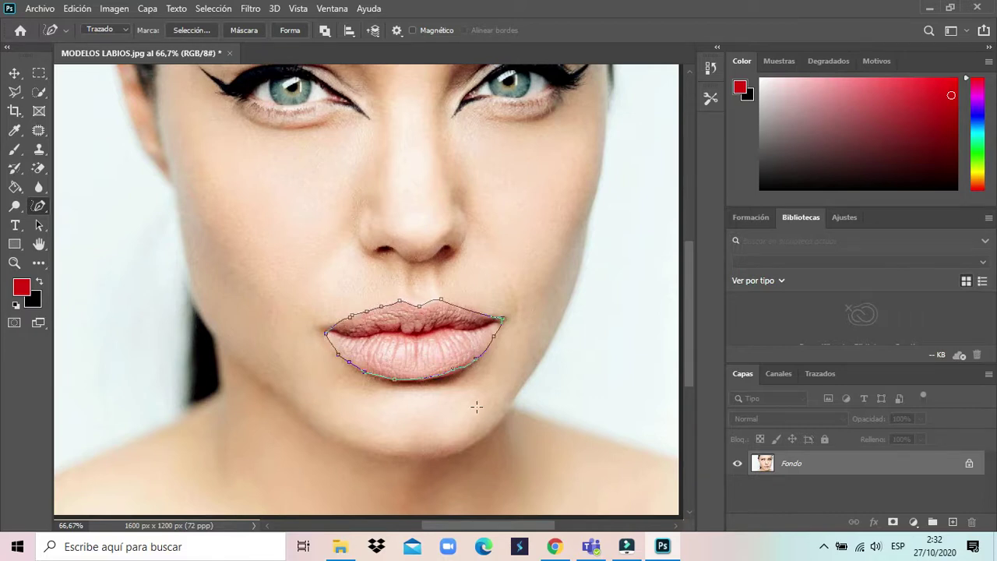
# Refine the lip path along its edges and convert it into a selection
pyautogui.click(455, 371)
pyautogui.moveTo(452, 376); pyautogui.dragTo(448, 377)
pyautogui.click(365, 374)
pyautogui.click(351, 319)
pyautogui.hotkey('ctrl', 'Return')
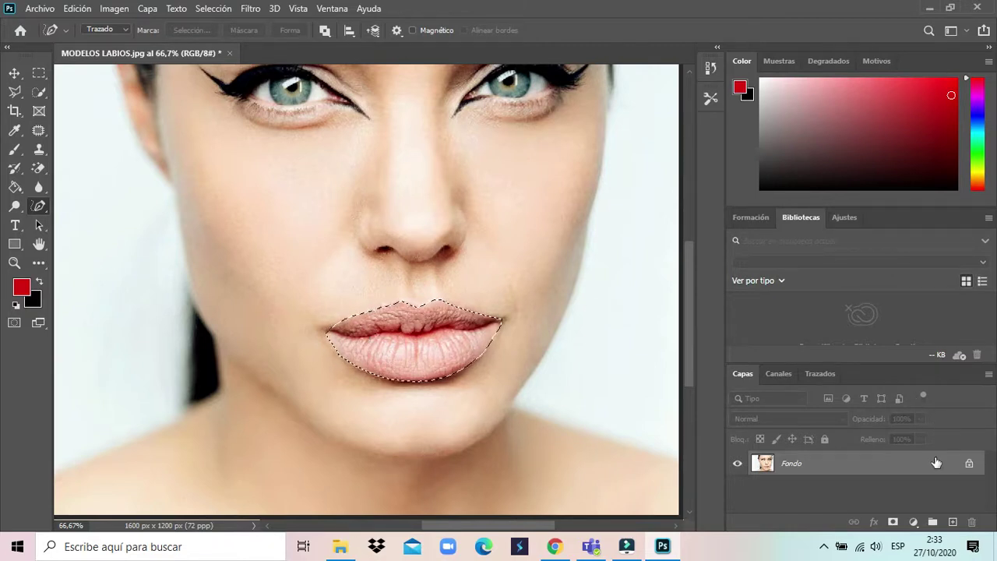
# Add a new empty layer above the Fondo layer while keeping the lips selected
pyautogui.click(954, 522)
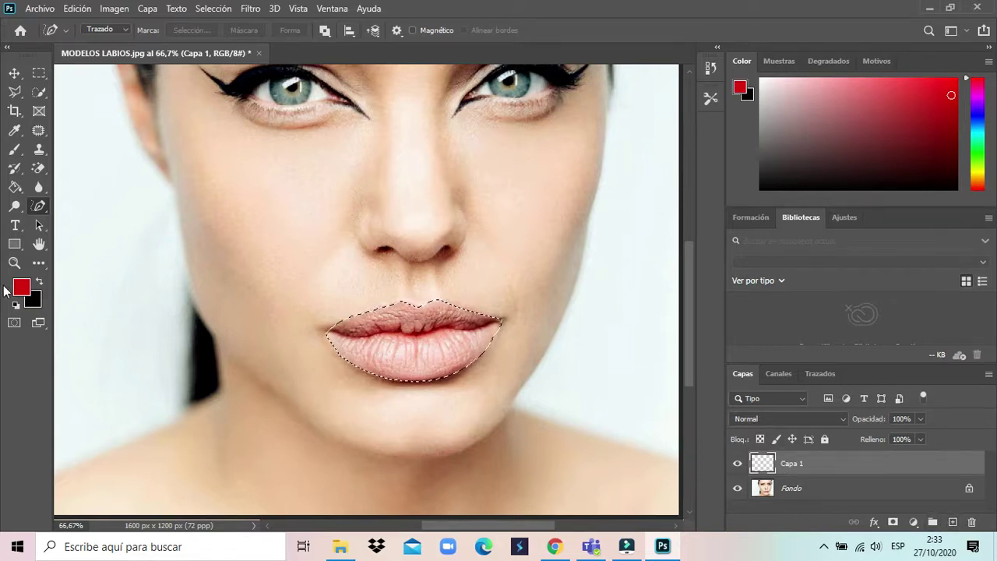
# Fill the lip selection on Capa 1 with dark red #7d0f12 using the Paint Bucket
pyautogui.click(764, 465)
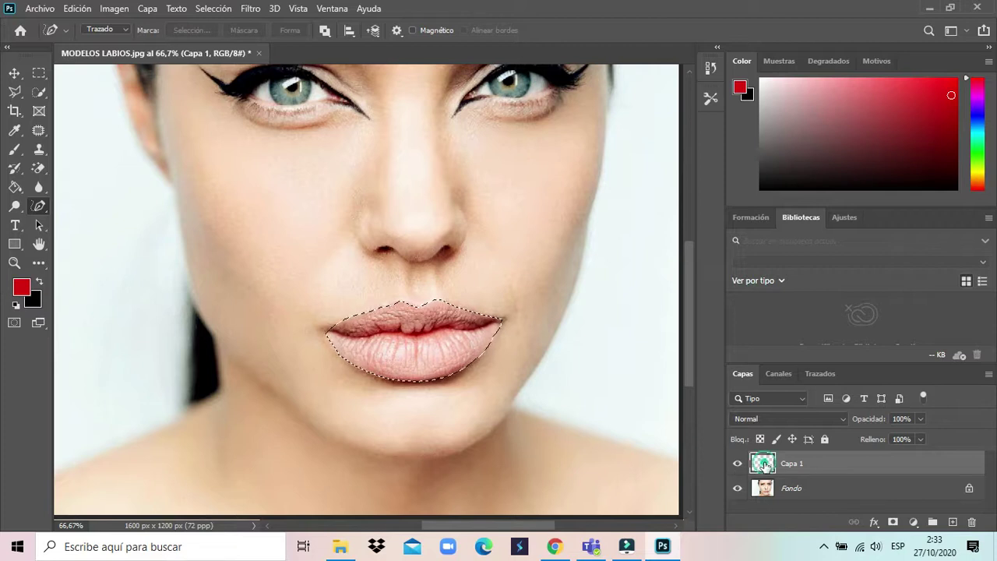
pyautogui.click(16, 189)
pyautogui.rightClick(17, 190)
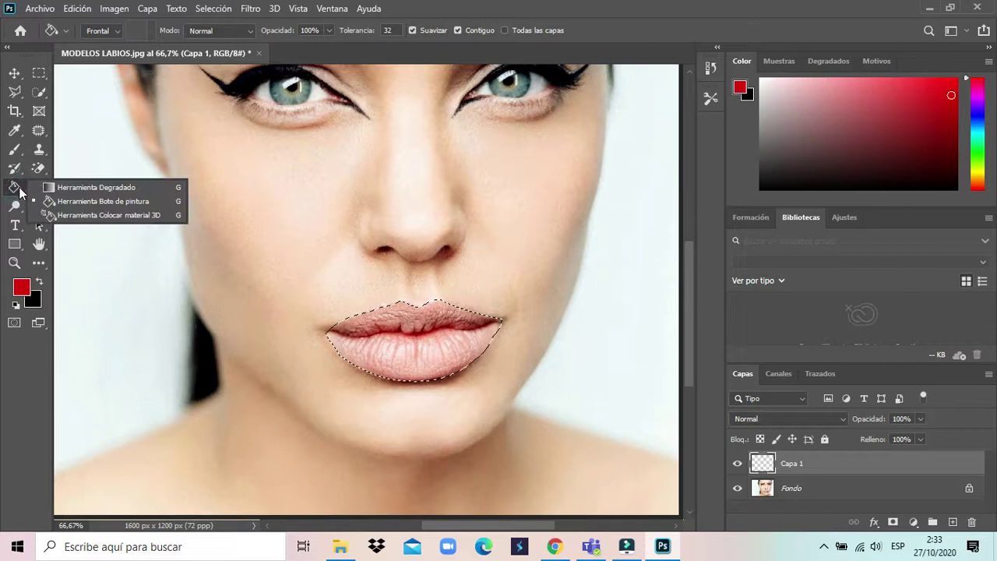
pyautogui.click(103, 188)
pyautogui.click(21, 288)
pyautogui.click(444, 158)
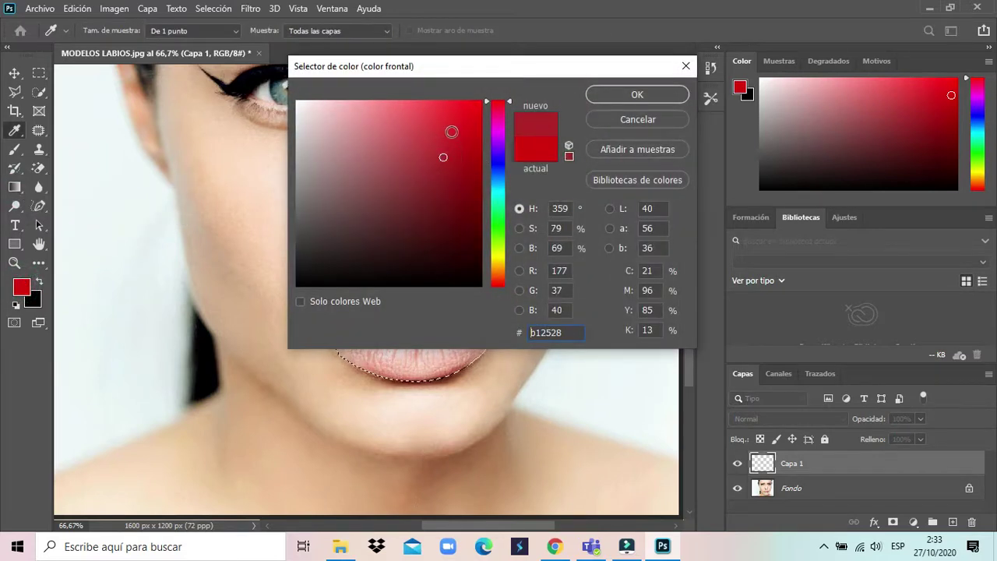
pyautogui.click(453, 183)
pyautogui.click(459, 194)
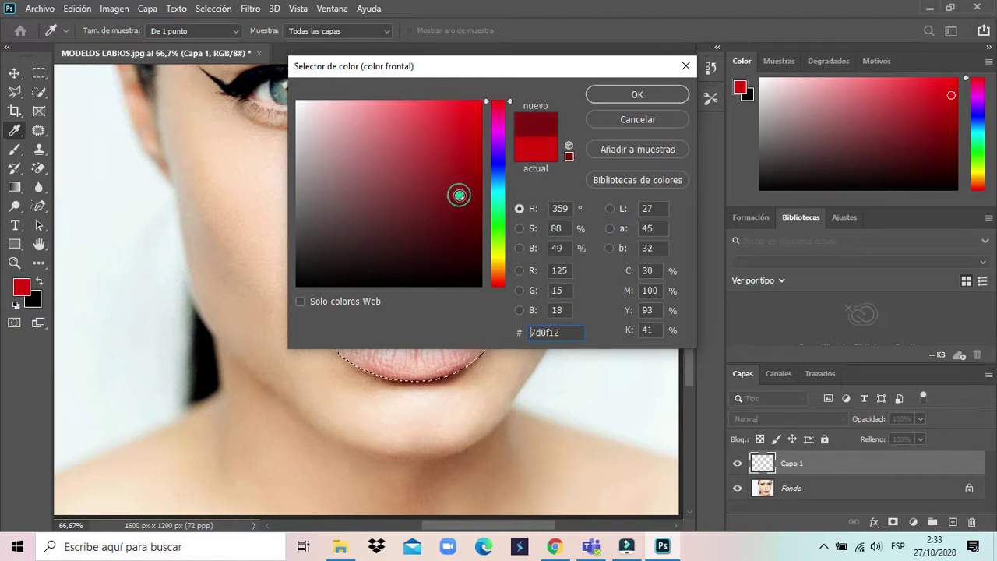
pyautogui.click(631, 94)
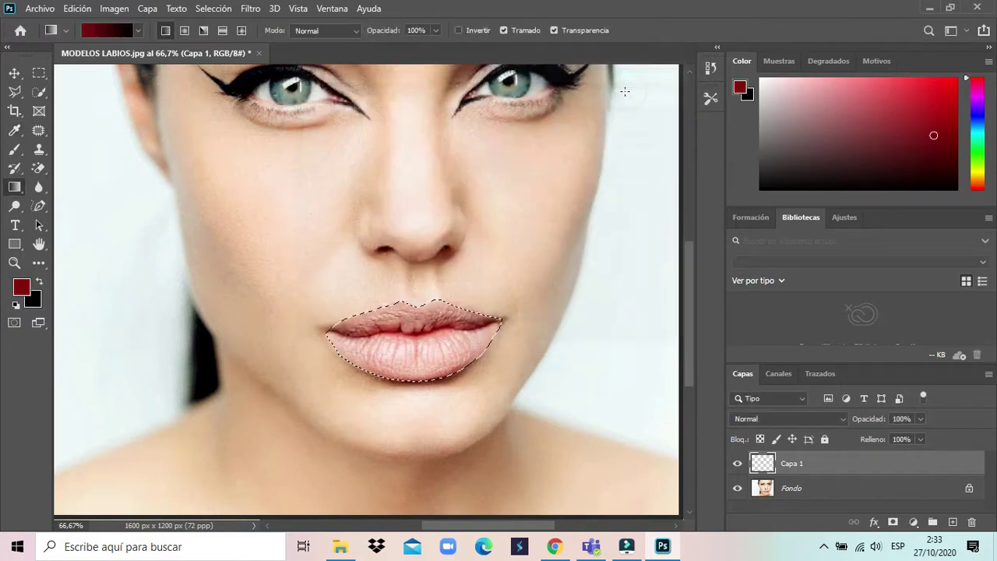
pyautogui.rightClick(14, 187)
pyautogui.click(117, 203)
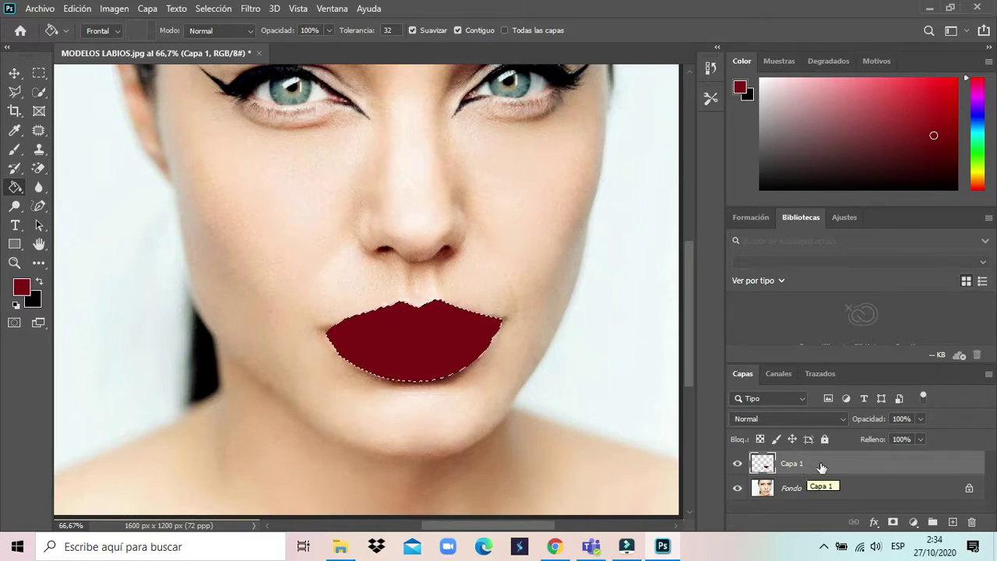
# Set the blending mode of Capa 1 to Luz suave and clear the lip selection
pyautogui.click(843, 421)
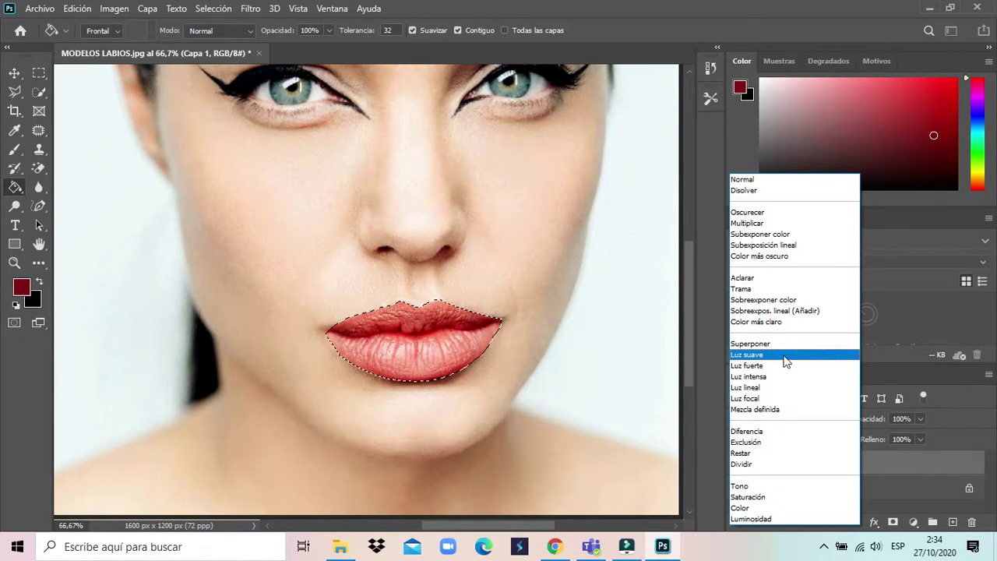
pyautogui.click(785, 355)
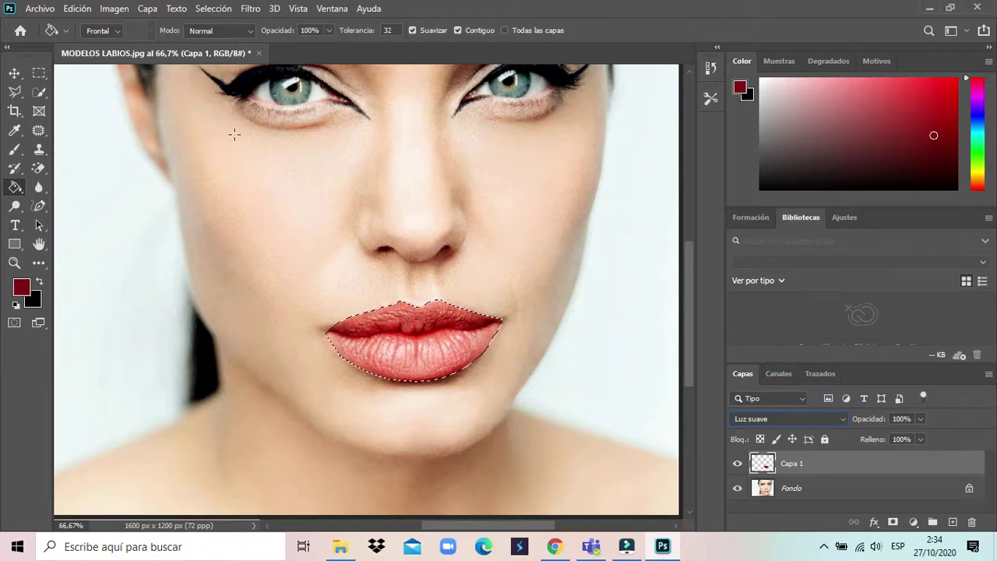
pyautogui.hotkey('ctrl', 'd')
# Apply a Hue/Saturation adjustment to Capa 1 with hue -43, saturation +35 and lightness -27
pyautogui.click(113, 10)
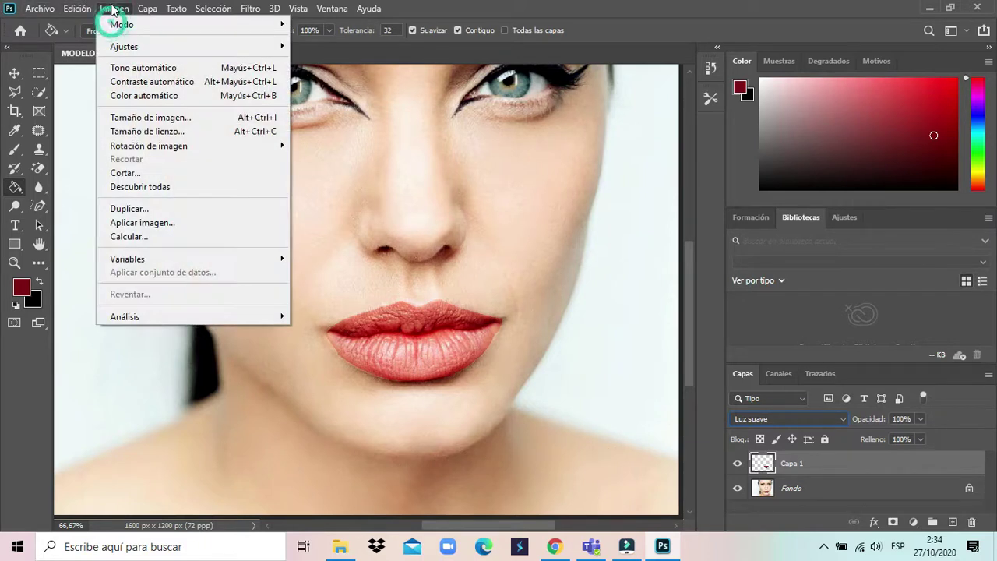
pyautogui.moveTo(119, 50)
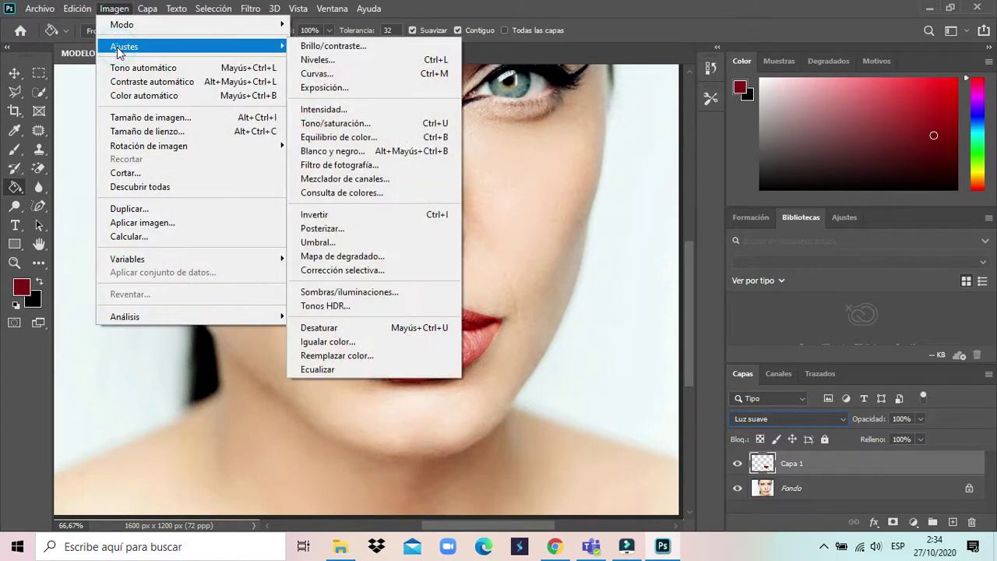
pyautogui.click(375, 123)
pyautogui.moveTo(699, 69); pyautogui.dragTo(690, 24)
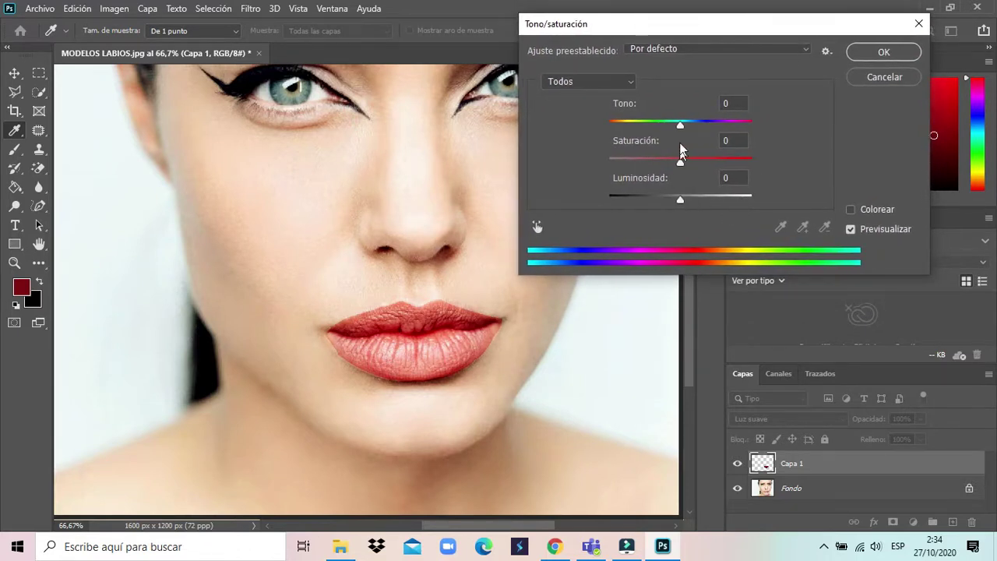
pyautogui.moveTo(682, 125); pyautogui.dragTo(651, 127)
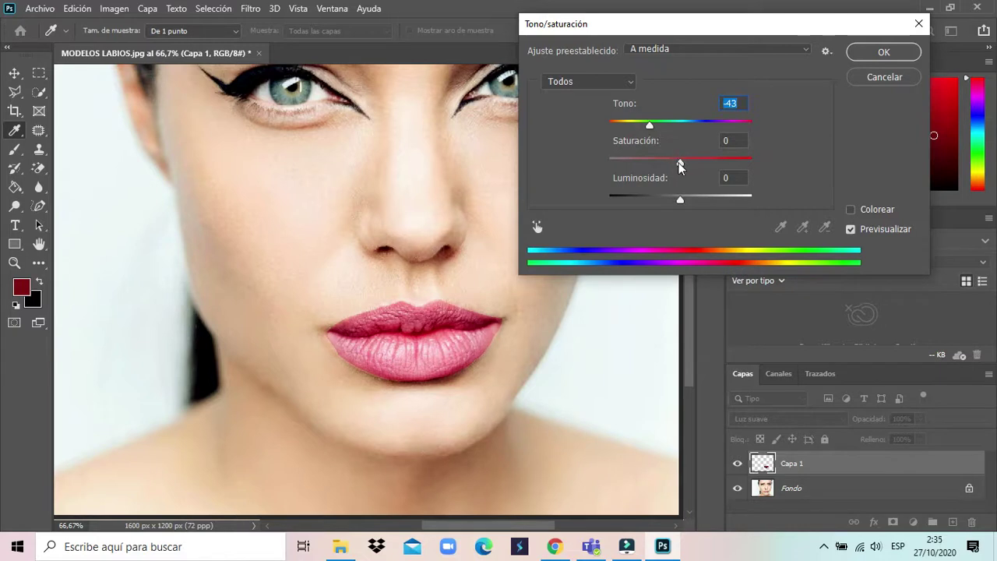
pyautogui.moveTo(681, 163); pyautogui.dragTo(724, 163)
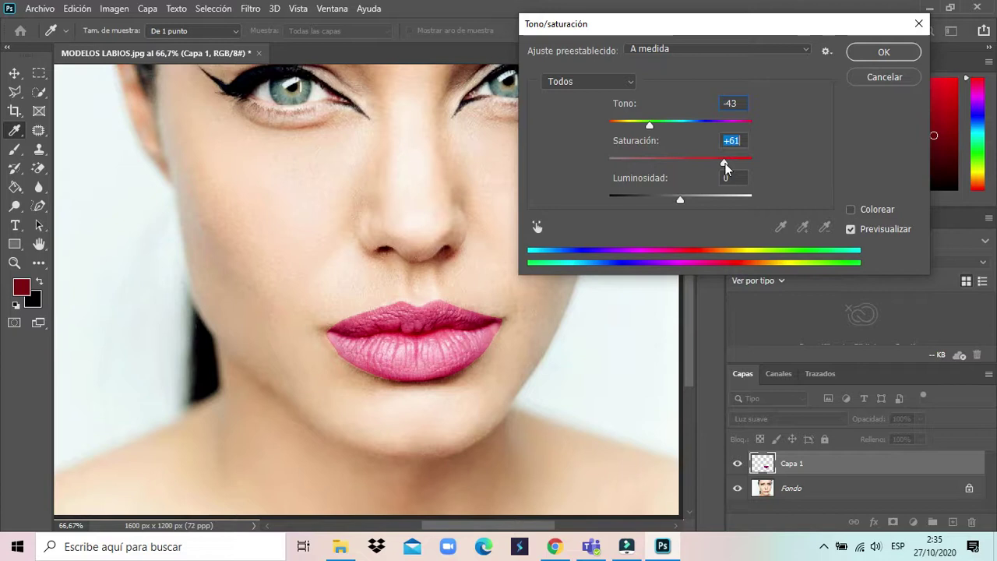
pyautogui.moveTo(678, 199); pyautogui.dragTo(662, 201)
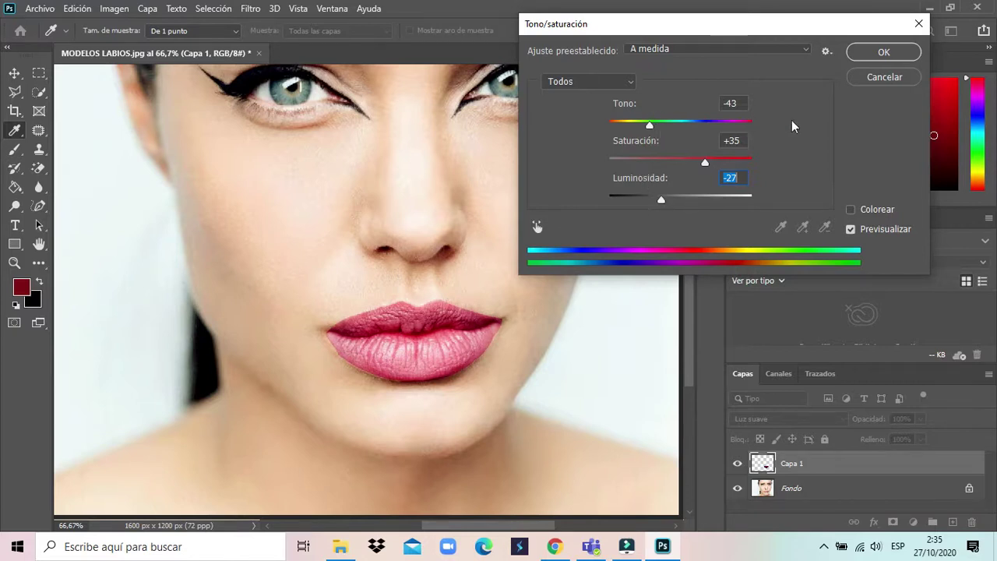
pyautogui.click(883, 53)
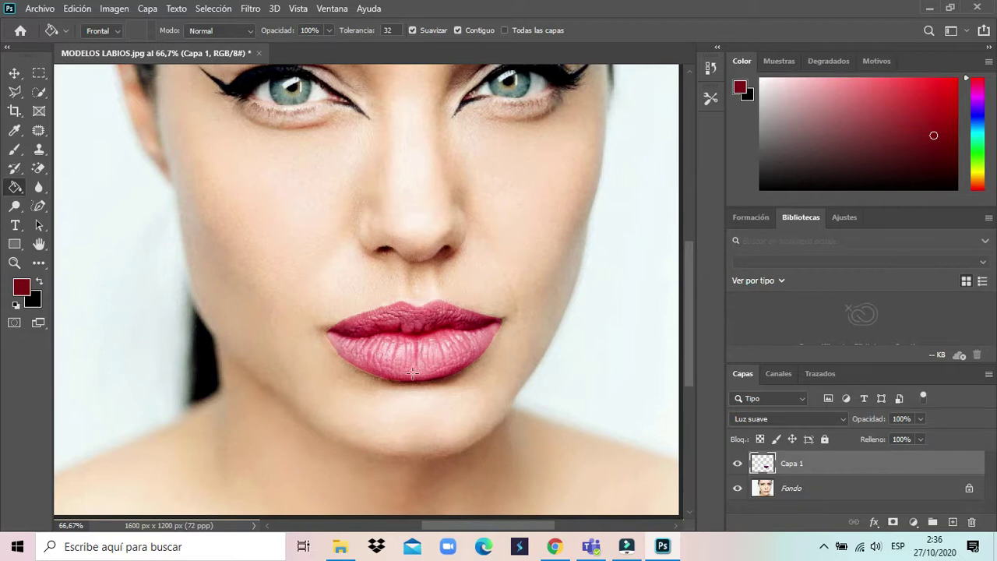
# Soften the edges of the lip colour on Capa 1 with a Gaussian Blur of 3.8 pixels radius
pyautogui.click(251, 10)
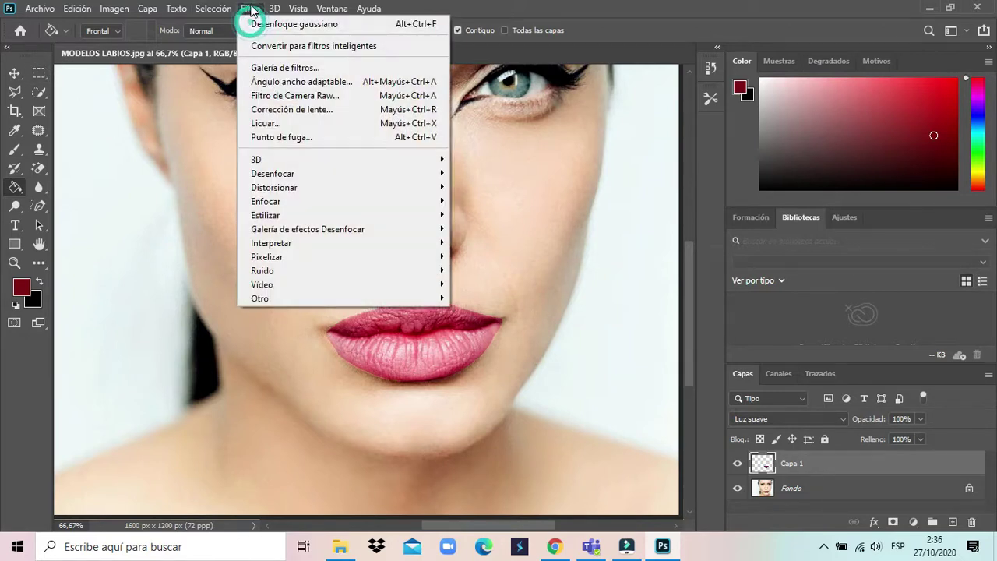
pyautogui.click(315, 173)
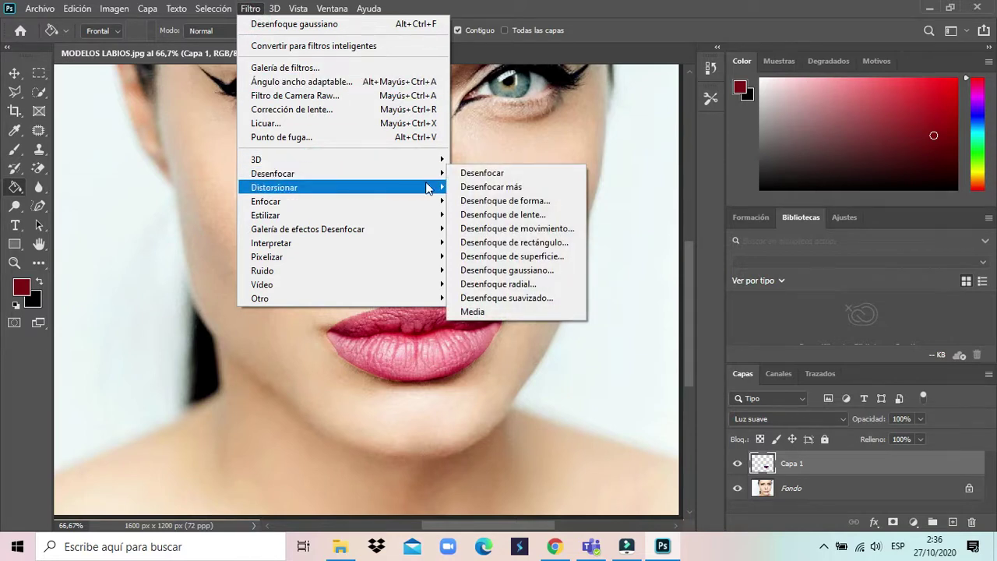
pyautogui.click(510, 270)
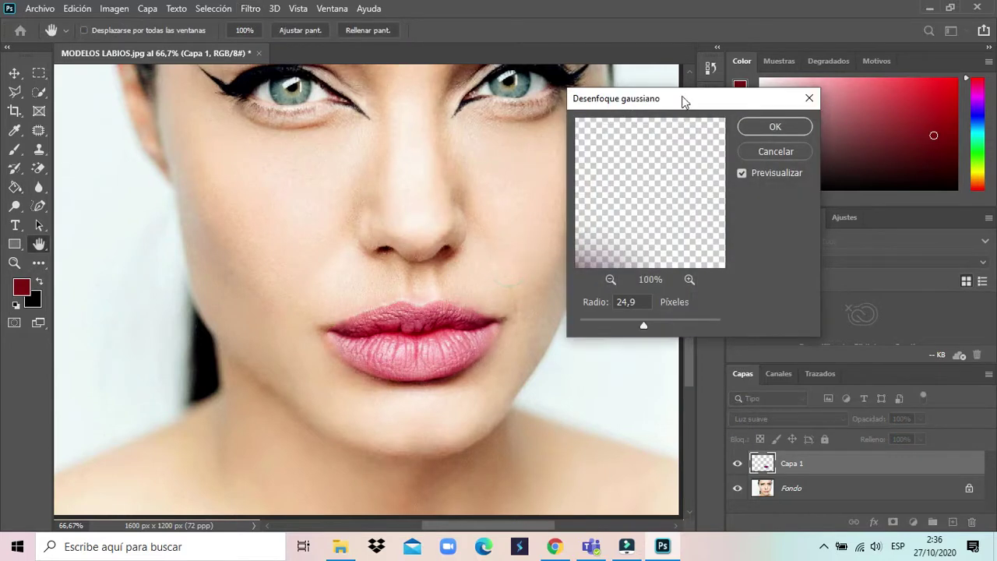
pyautogui.moveTo(690, 96); pyautogui.dragTo(655, 152)
pyautogui.moveTo(607, 255); pyautogui.dragTo(636, 294)
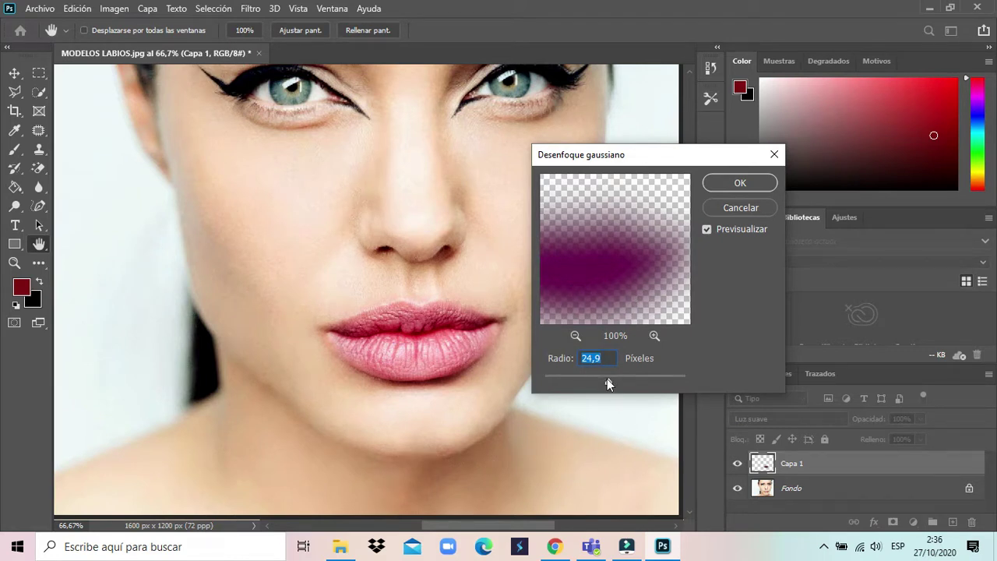
pyautogui.moveTo(607, 380); pyautogui.dragTo(560, 381)
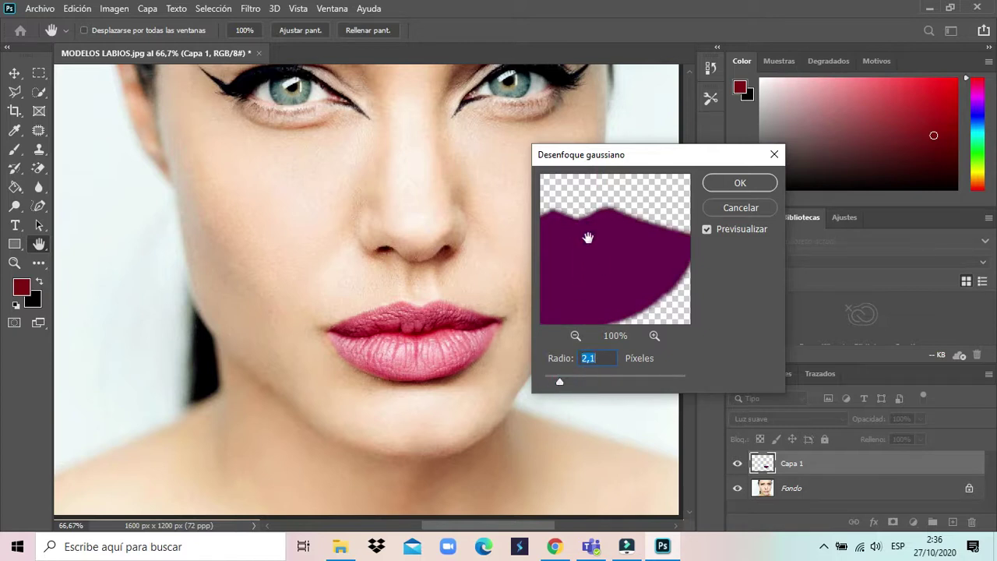
pyautogui.moveTo(560, 382); pyautogui.dragTo(543, 383)
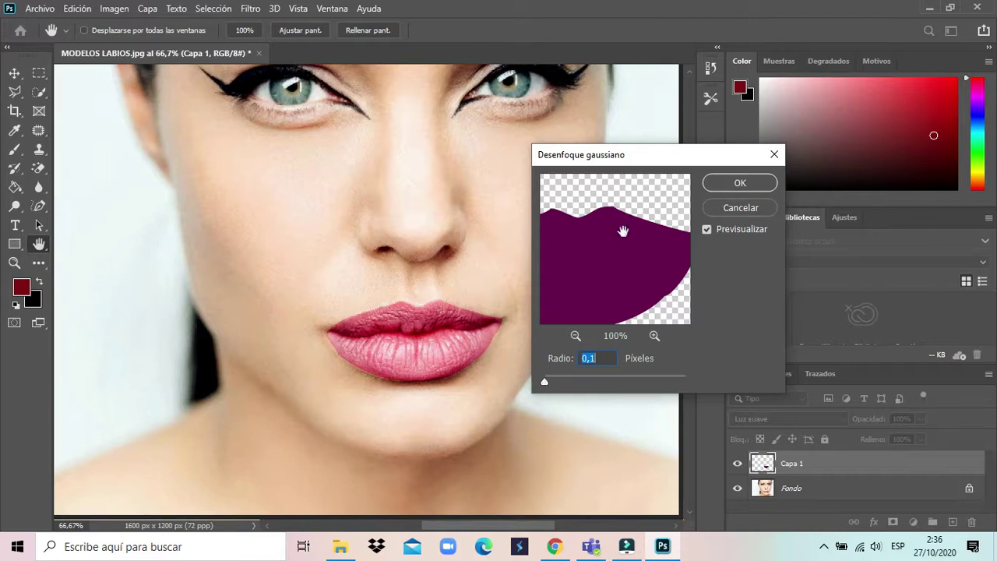
pyautogui.moveTo(545, 383); pyautogui.dragTo(564, 382)
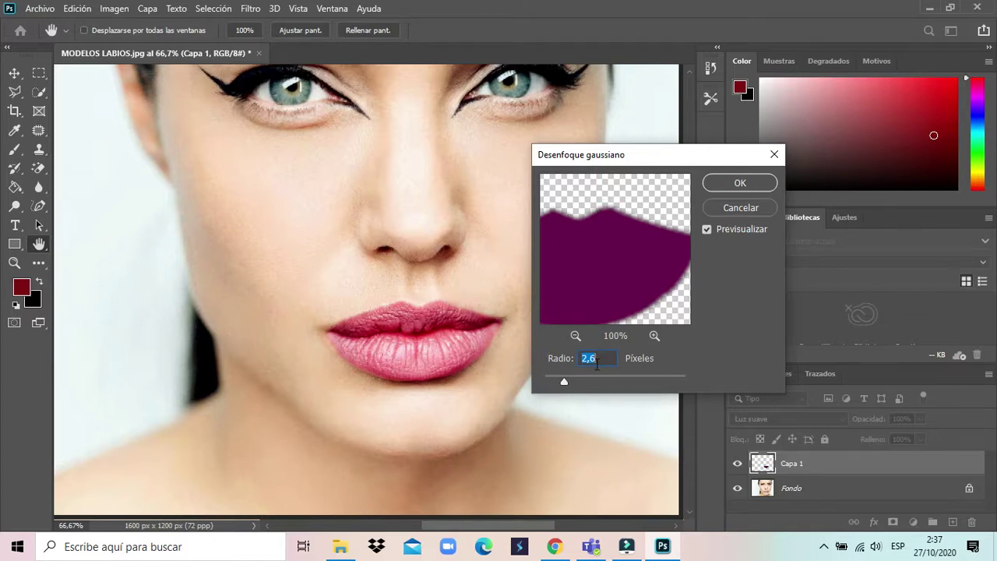
pyautogui.moveTo(564, 385); pyautogui.dragTo(574, 383)
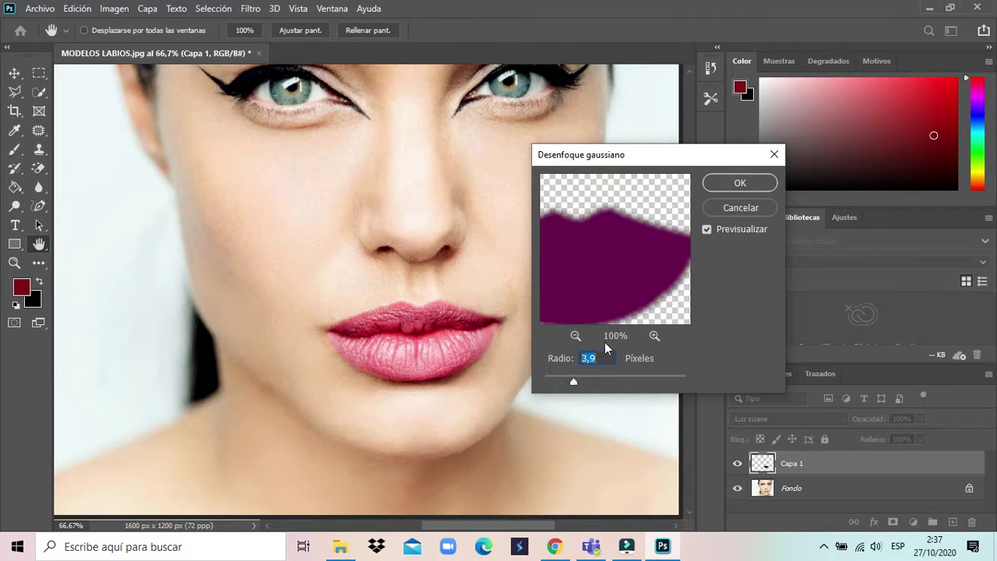
pyautogui.moveTo(574, 384); pyautogui.dragTo(575, 384)
pyautogui.moveTo(574, 382); pyautogui.dragTo(642, 381)
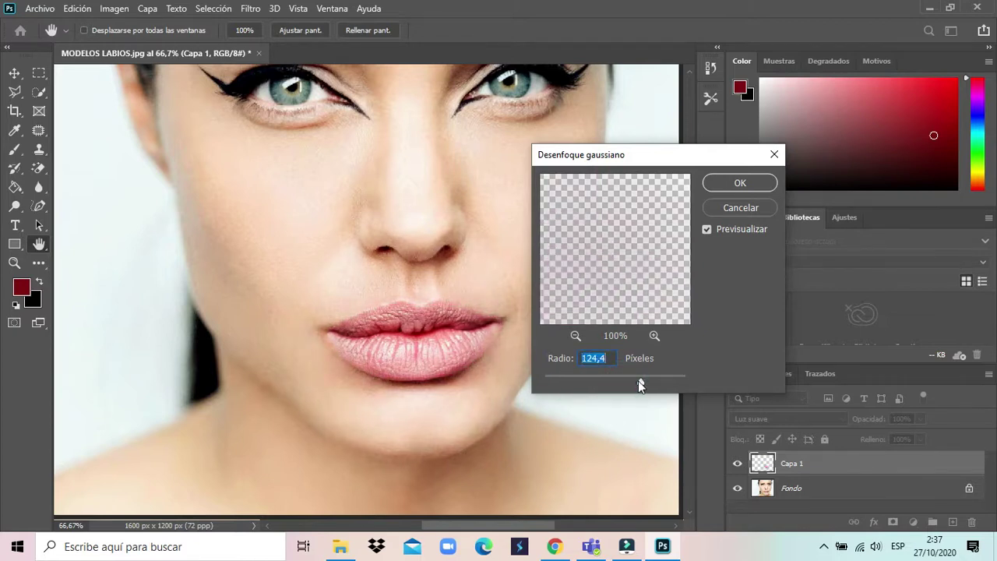
pyautogui.moveTo(641, 381); pyautogui.dragTo(564, 385)
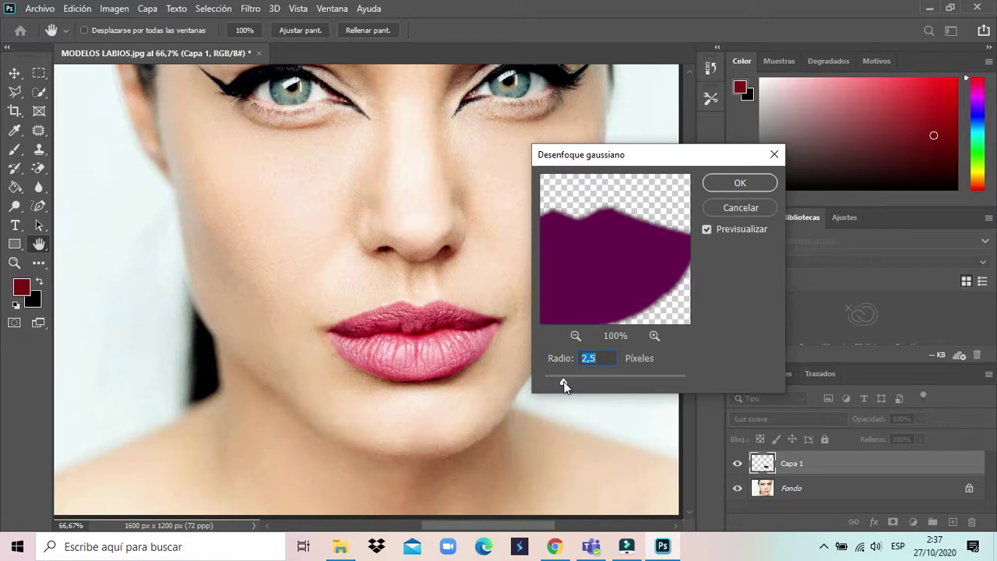
pyautogui.moveTo(564, 381); pyautogui.dragTo(573, 384)
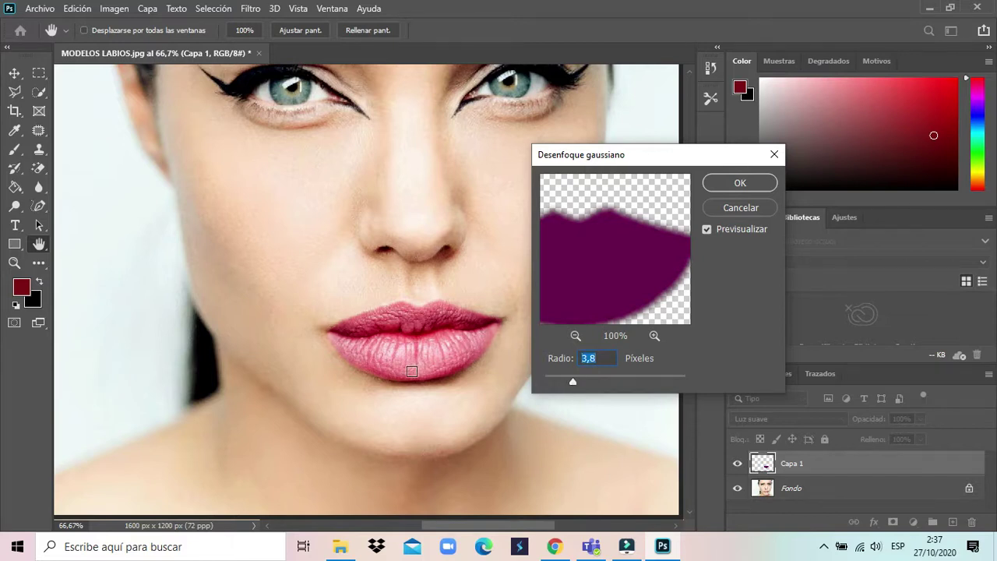
pyautogui.click(726, 182)
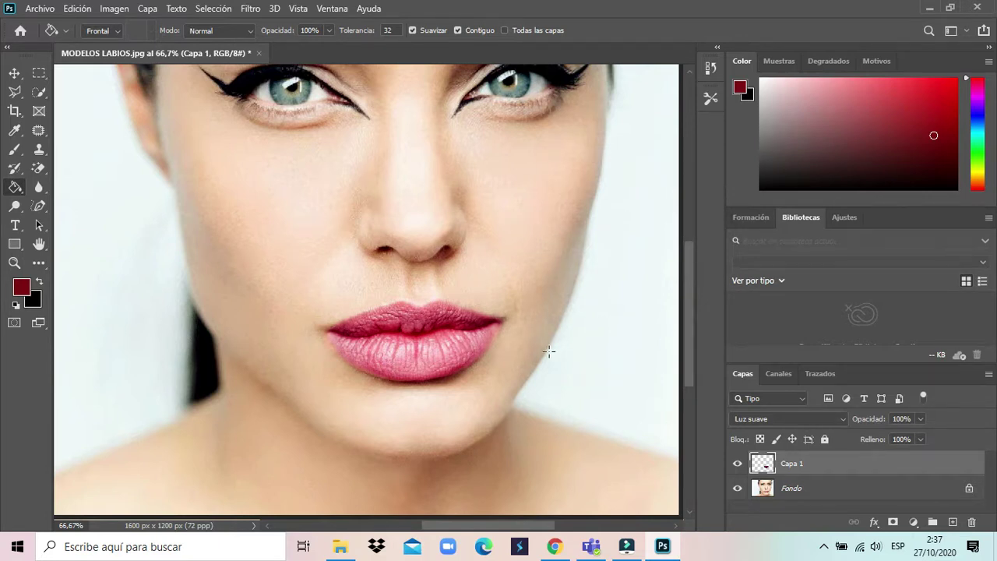
# Preview other blending modes on Capa 1, such as Dividir, and keep Luz suave
pyautogui.moveTo(691, 295)
pyautogui.mouseDown()
pyautogui.moveTo(682, 274)
pyautogui.moveTo(700, 272)
pyautogui.moveTo(701, 285)
pyautogui.mouseUp()
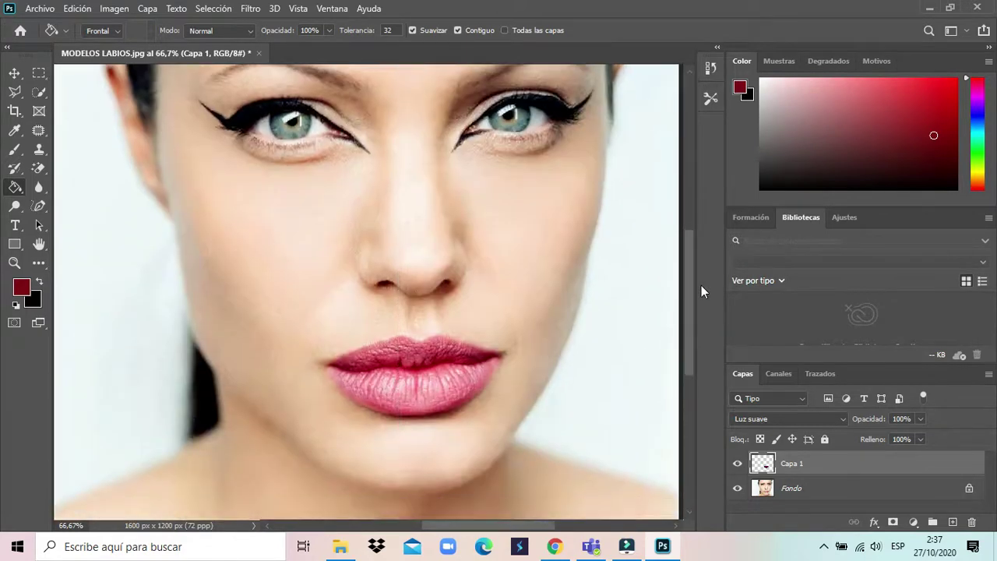
pyautogui.click(783, 420)
pyautogui.click(908, 456)
pyautogui.click(787, 422)
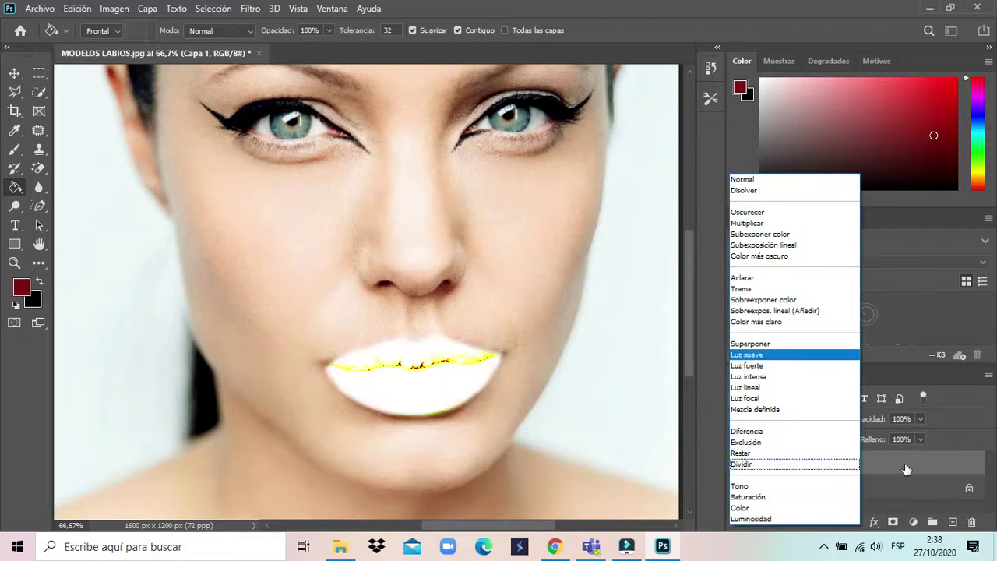
pyautogui.click(906, 469)
pyautogui.click(780, 420)
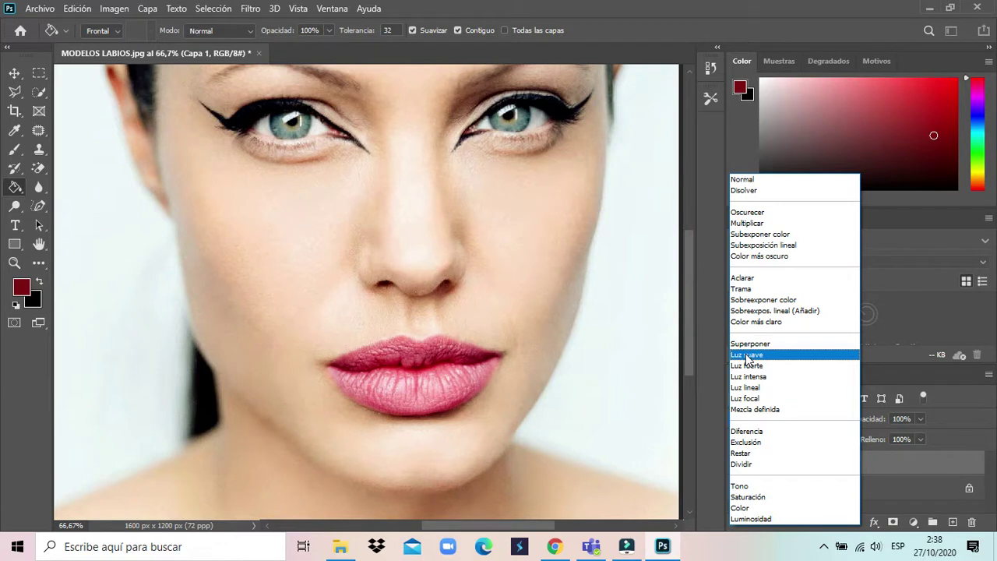
pyautogui.click(762, 357)
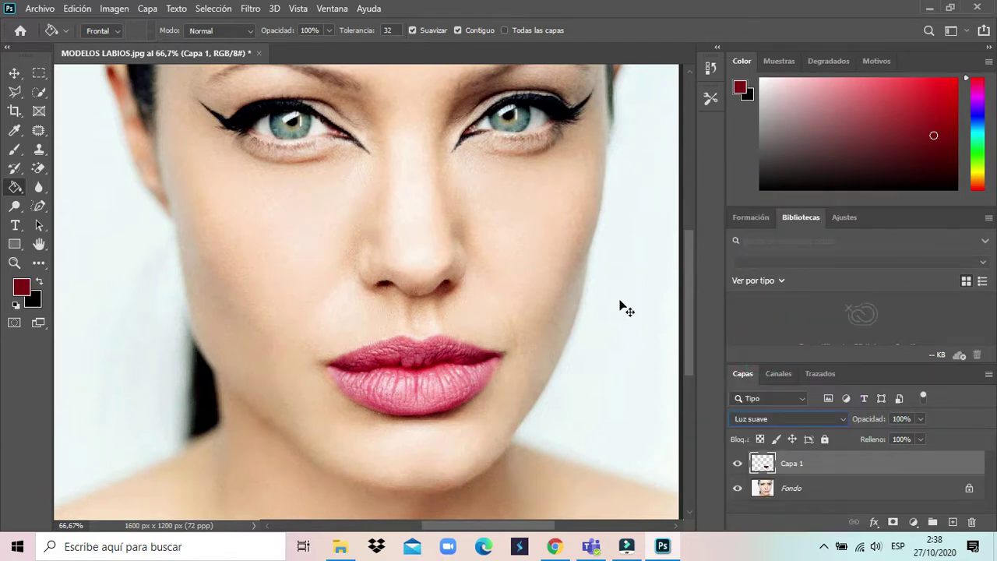
# Compare the whole portrait before and after by hiding and showing Capa 1, leaving the layer visible
pyautogui.hotkey('ctrl', '-')
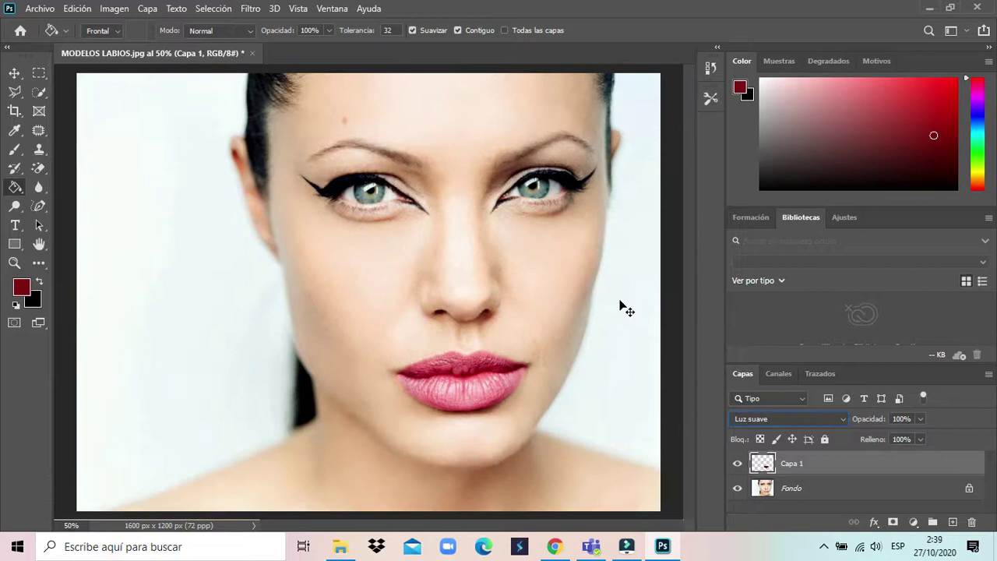
pyautogui.hotkey('ctrl', '-')
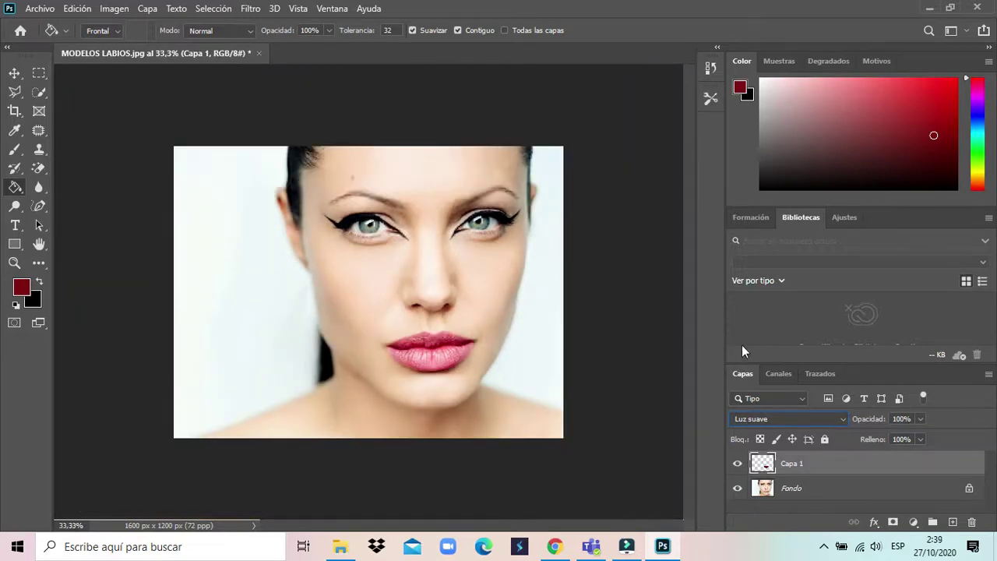
pyautogui.click(738, 464)
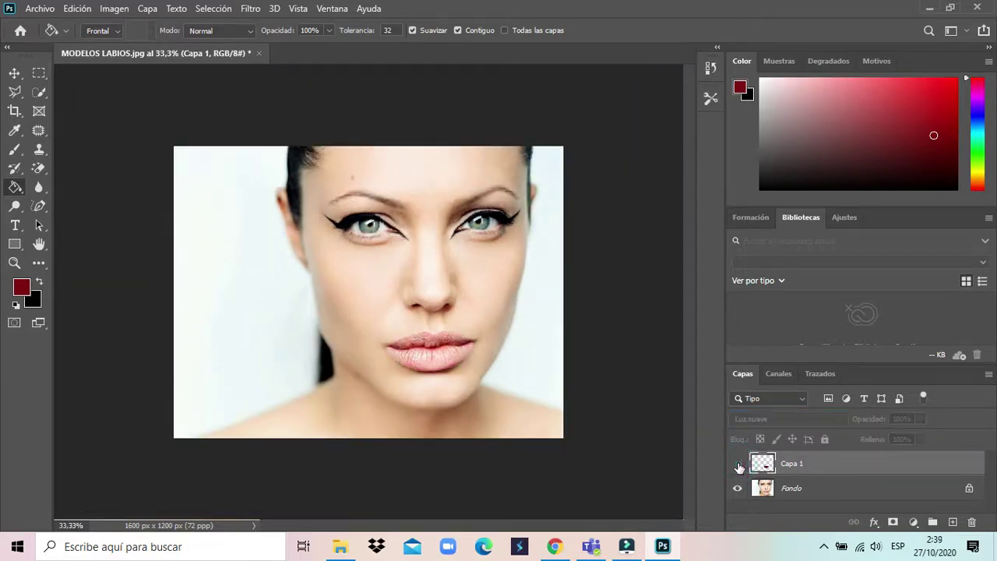
pyautogui.click(738, 465)
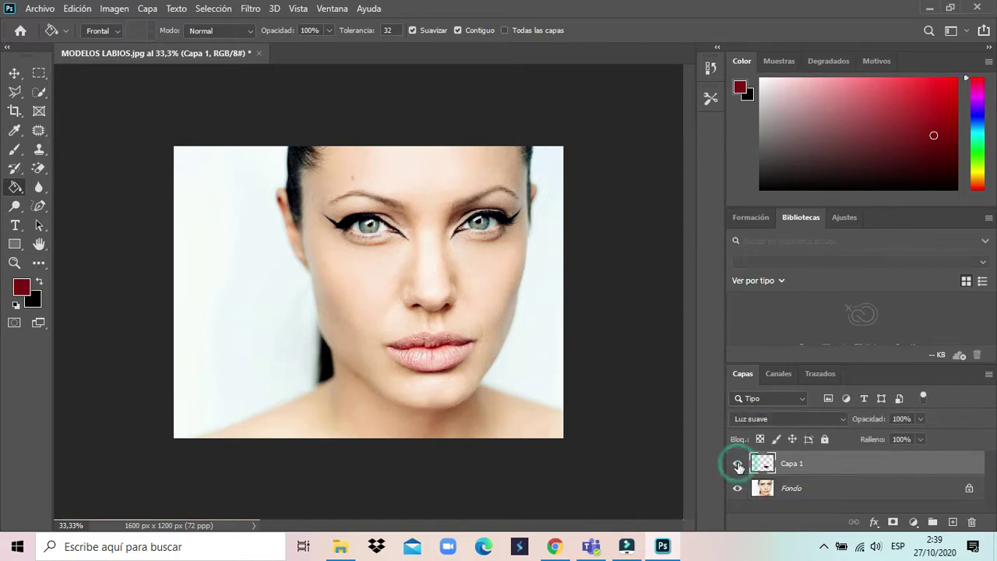
pyautogui.click(739, 465)
pyautogui.click(737, 465)
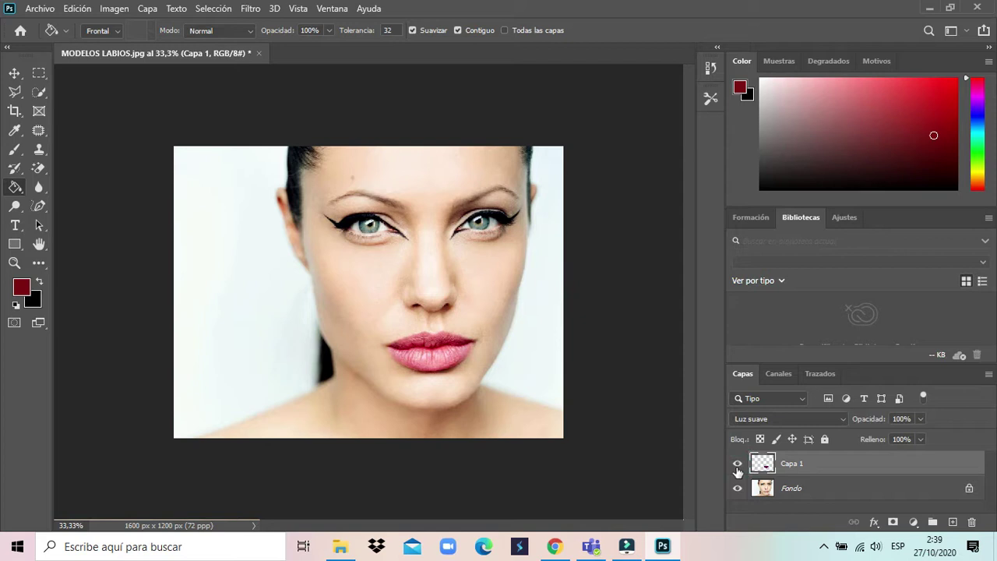